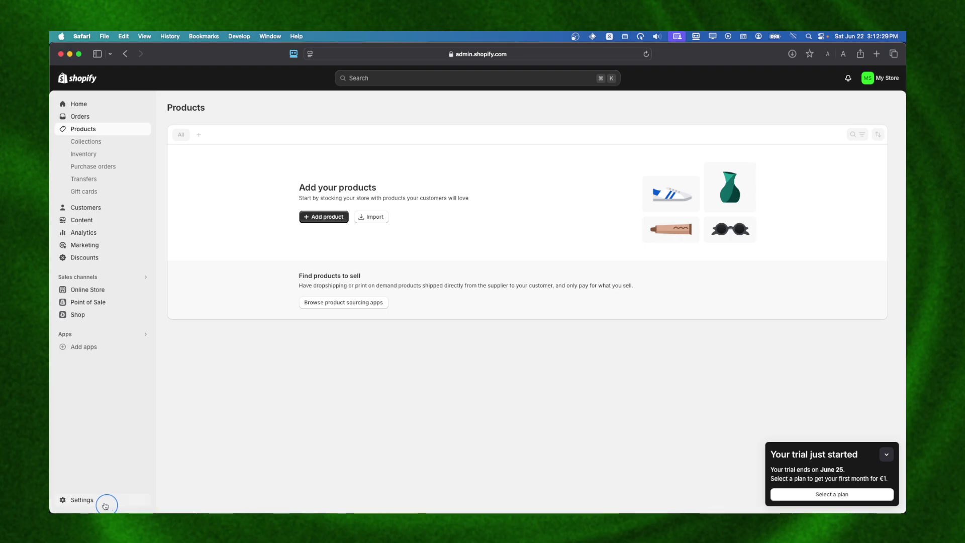
Open the Shopify App Store in a new tab from Settings > Apps and sales channels.
{"action": "left_click", "coordinate": [101, 499]}
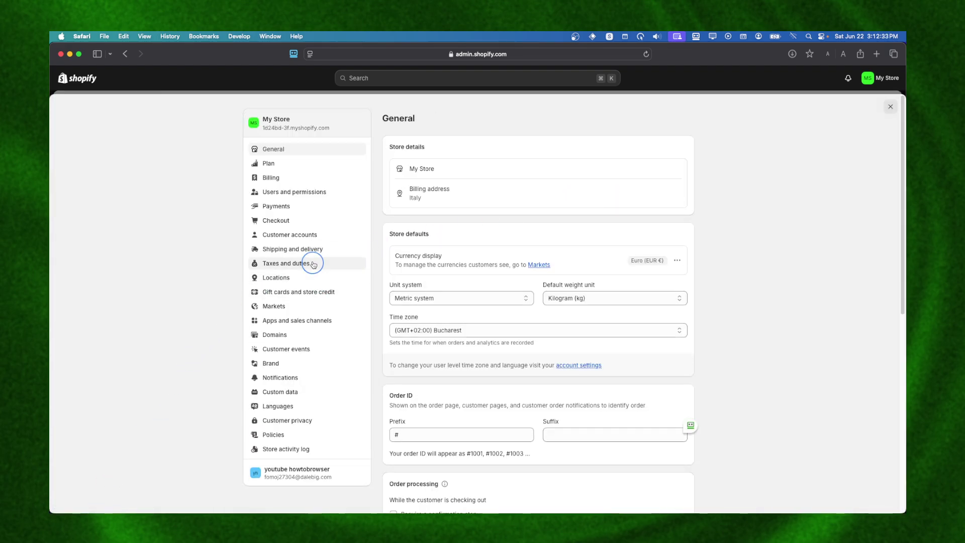
{"action": "left_click", "coordinate": [312, 326]}
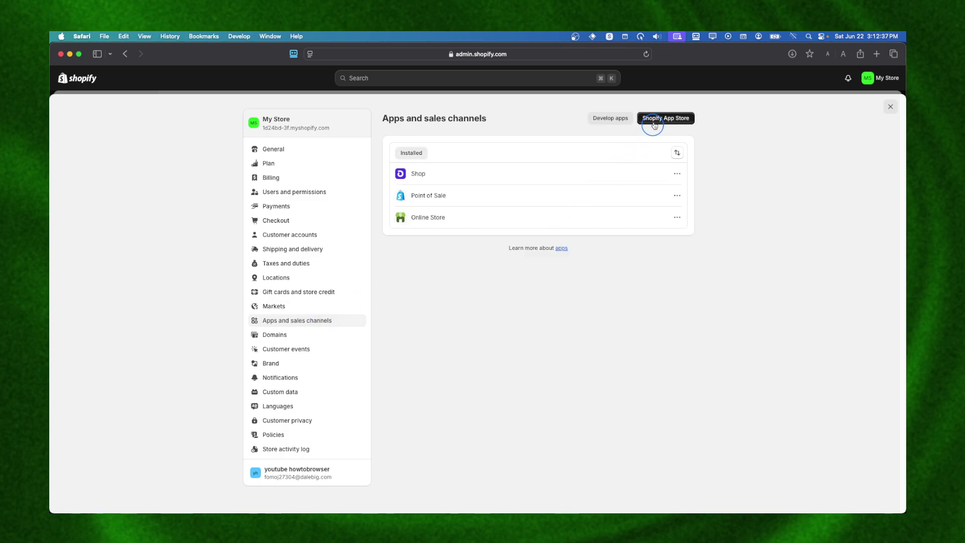
{"action": "left_click", "coordinate": [654, 121]}
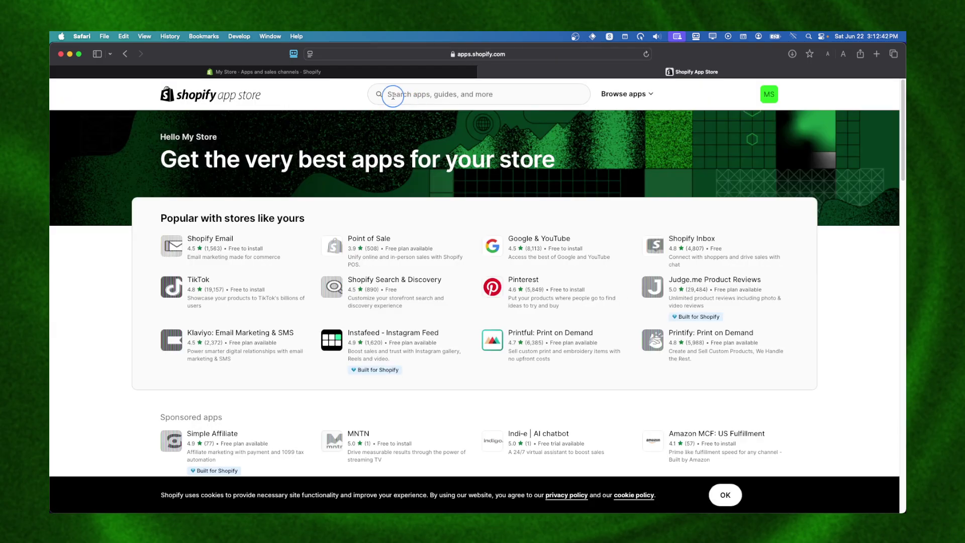
Search the Shopify App Store for 'product badges'.
{"action": "left_click", "coordinate": [393, 95]}
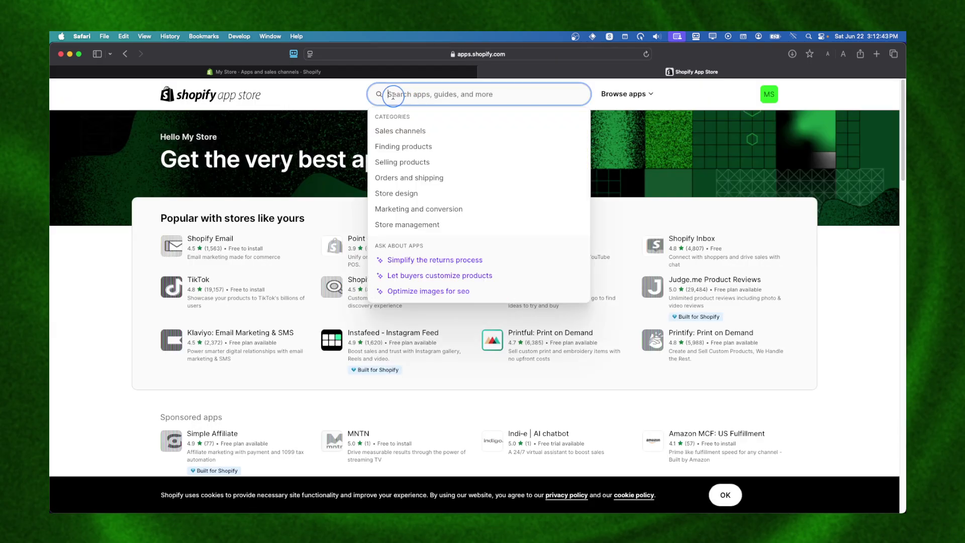
{"action": "type", "text": "proudc"}
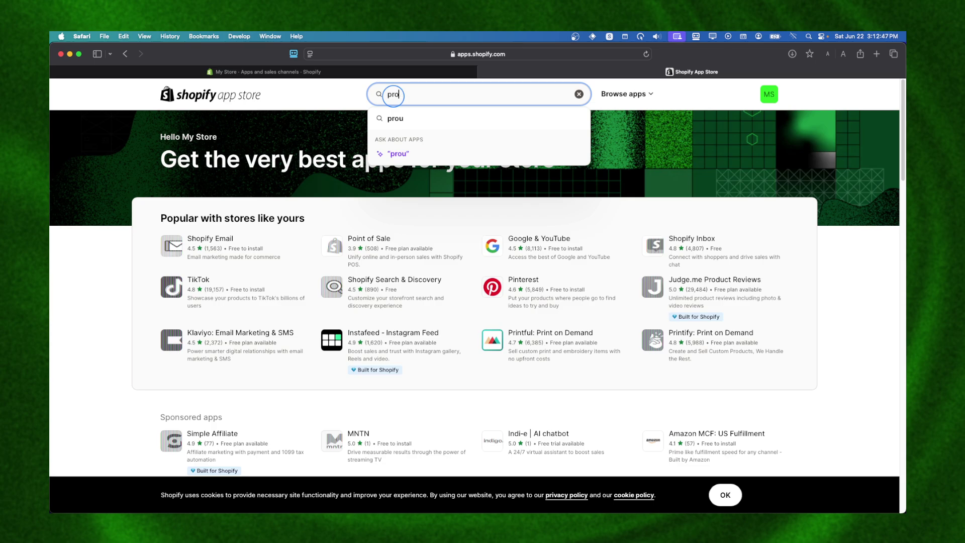
{"action": "key", "text": "BackSpace"}
{"action": "type", "text": "oduct"}
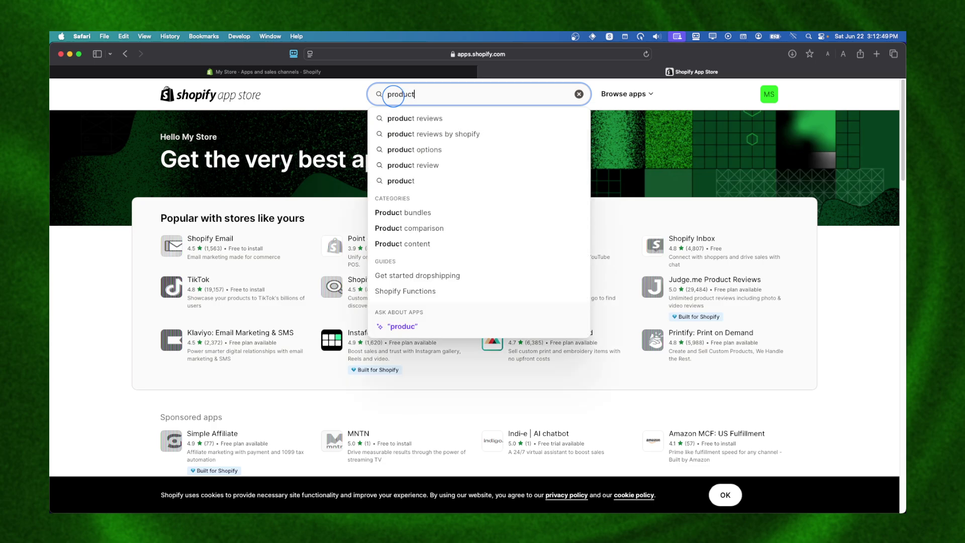
{"action": "type", "text": " badges"}
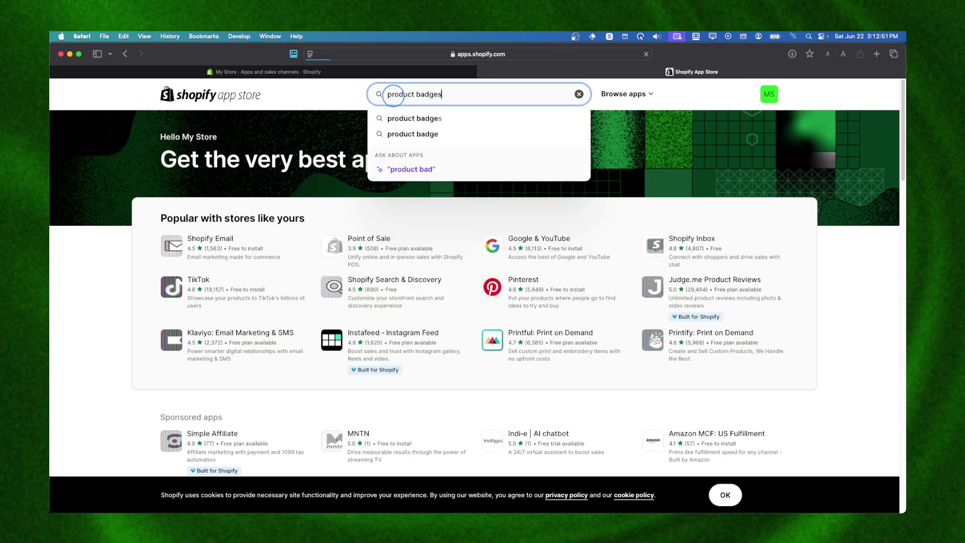
{"action": "key", "text": "Return"}
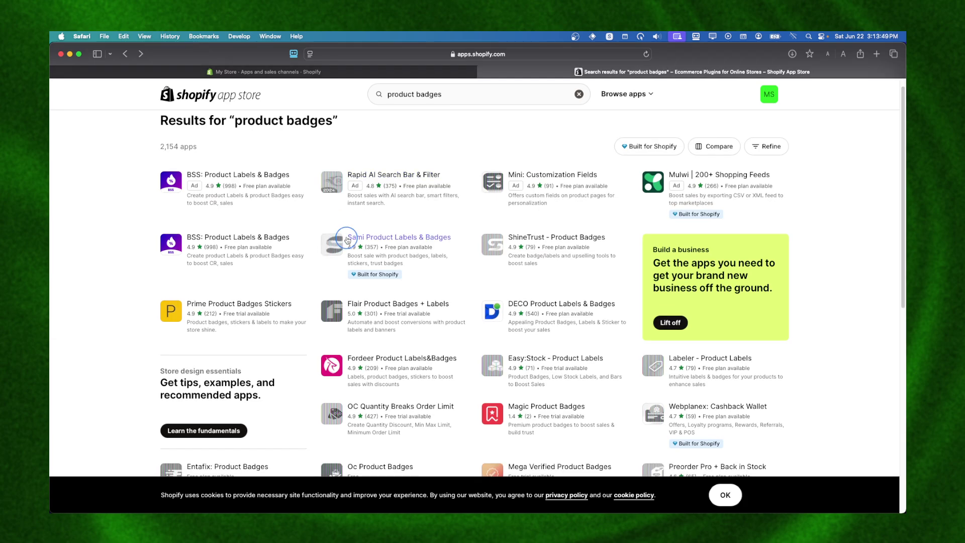
Open the Sami Product Labels & Badges listing and install it, approving its data access.
{"action": "left_click", "coordinate": [347, 238]}
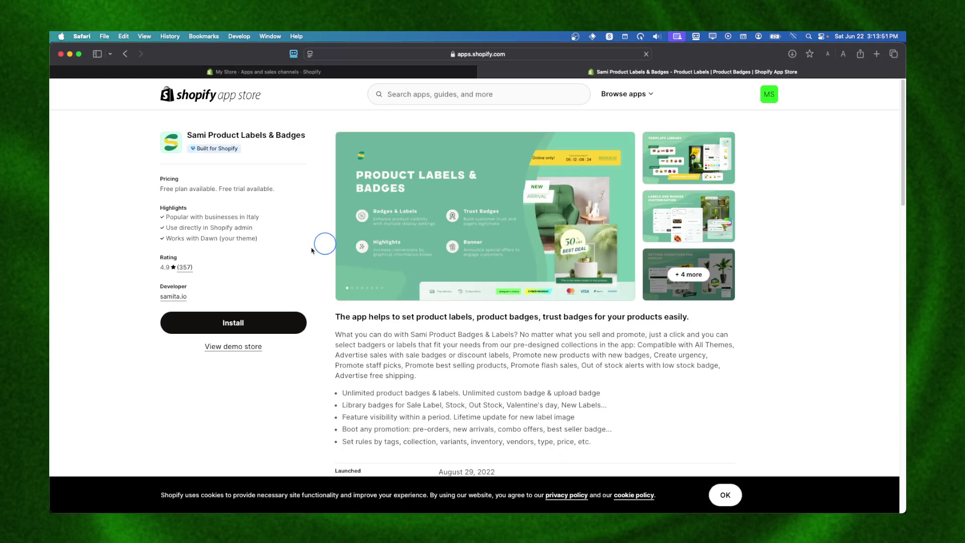
{"action": "left_click", "coordinate": [238, 316]}
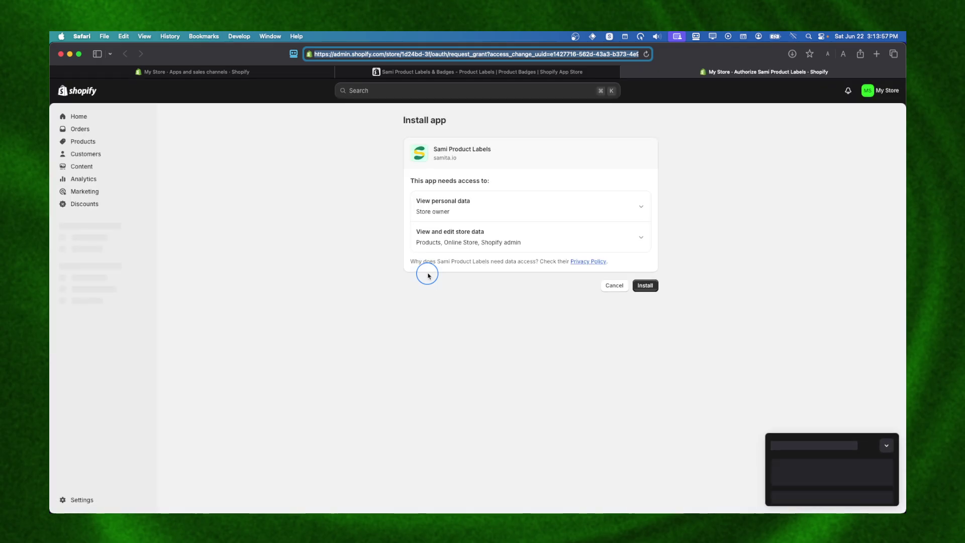
{"action": "left_click", "coordinate": [645, 286]}
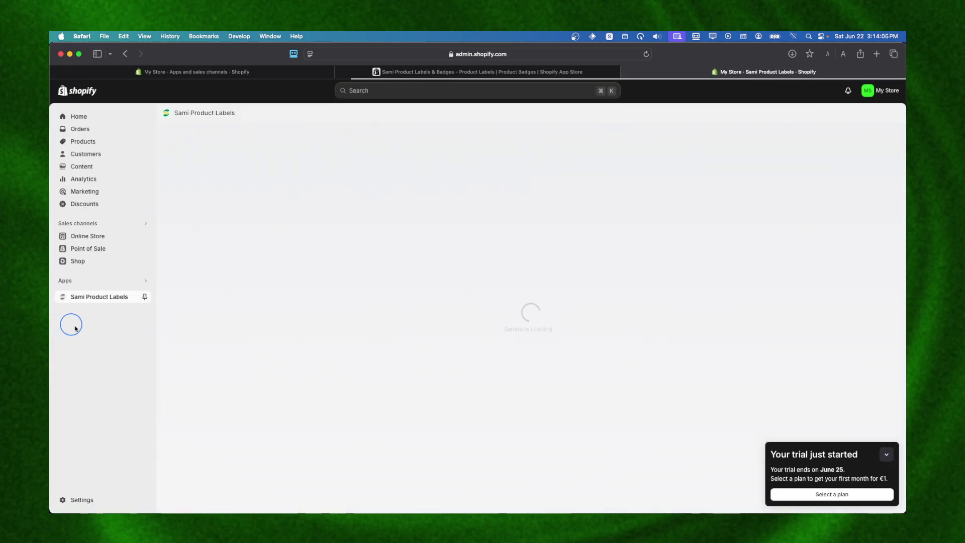
Pin Sami Product Labels to the sidebar, dismiss the session-expired message, and open it via app search.
{"action": "left_click", "coordinate": [144, 299]}
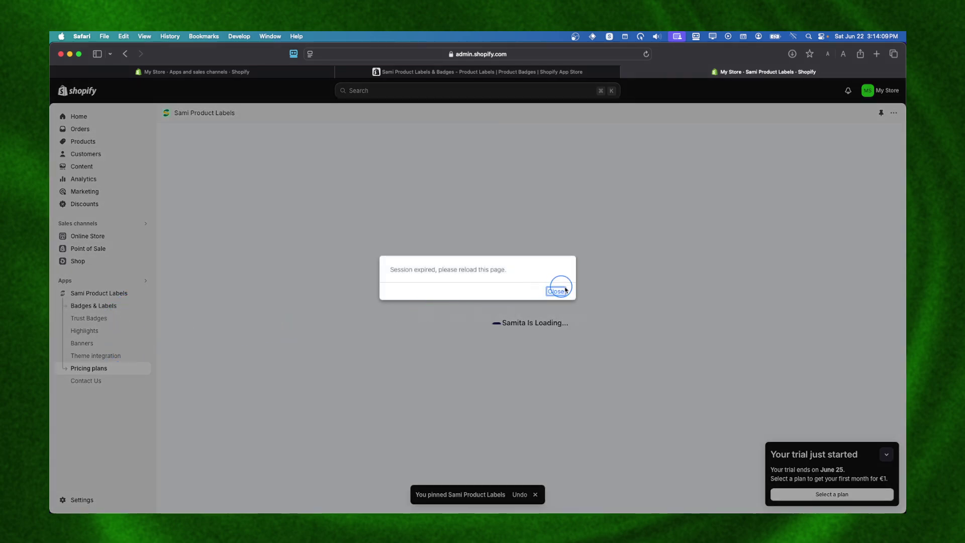
{"action": "left_click", "coordinate": [560, 292]}
{"action": "left_click", "coordinate": [556, 292]}
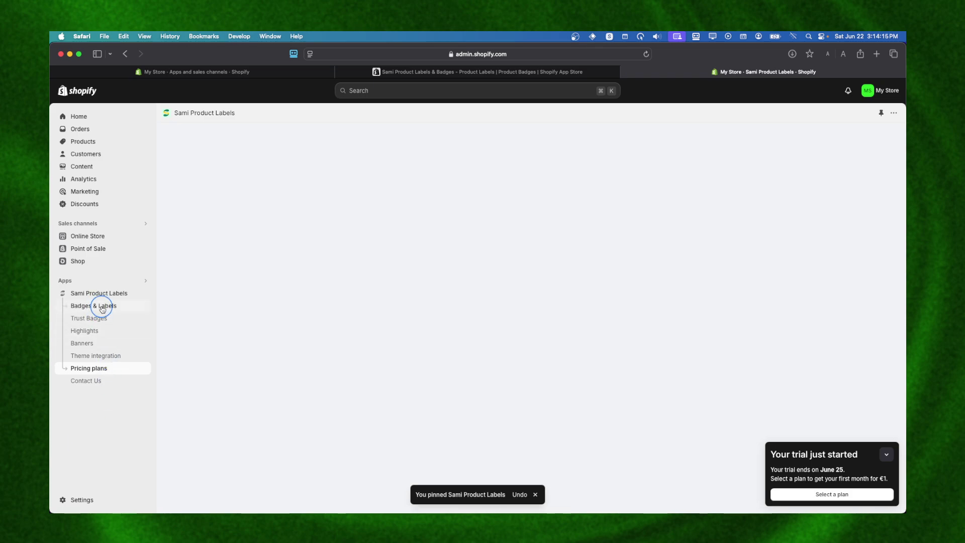
{"action": "left_click", "coordinate": [359, 93]}
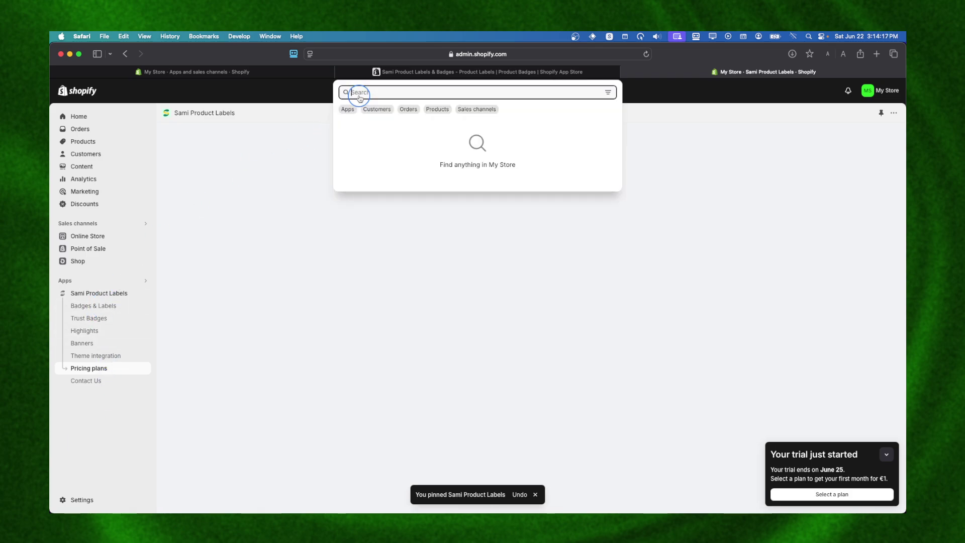
{"action": "left_click", "coordinate": [357, 107]}
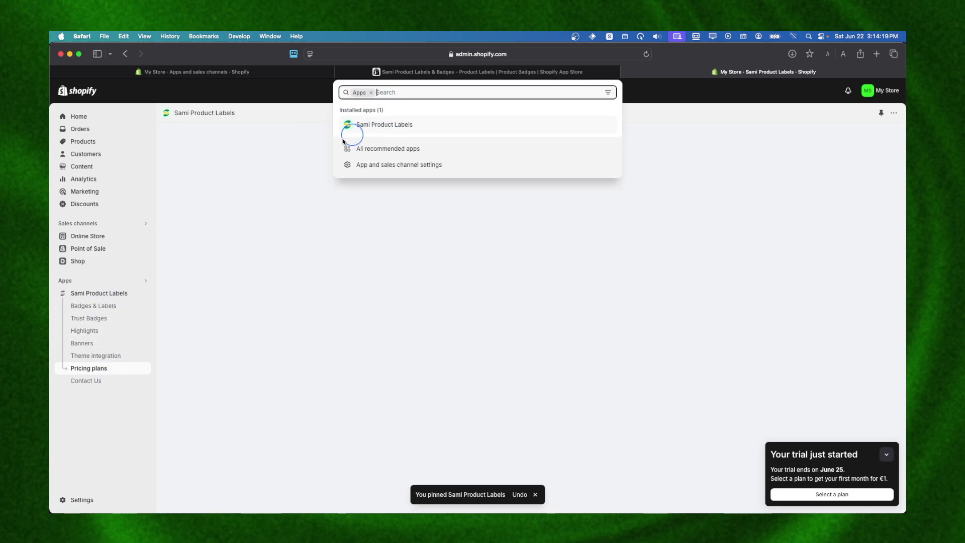
{"action": "left_click", "coordinate": [125, 273]}
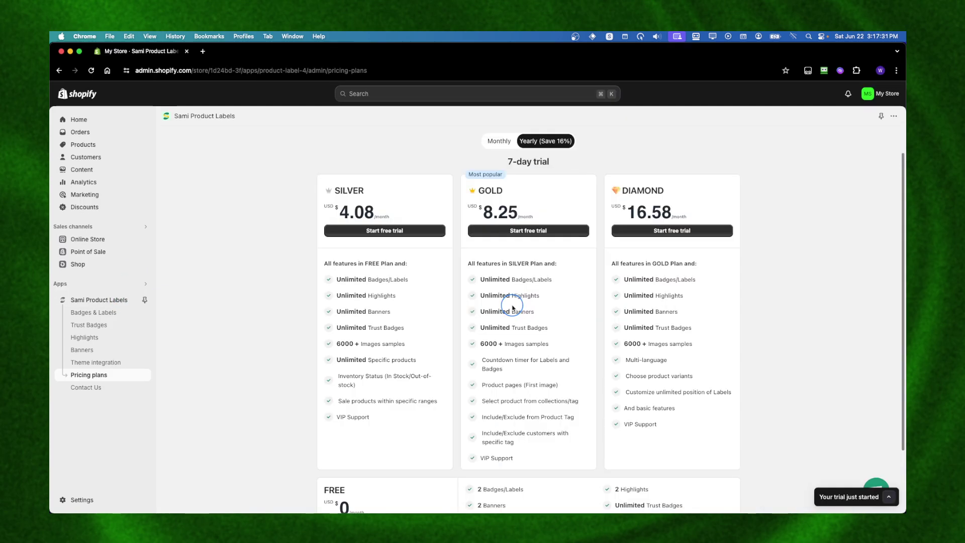
Review the pricing plans and stay on the FREE plan, declining the premium trial.
{"action": "scroll", "coordinate": [511, 307], "scroll_direction": "down", "scroll_amount": 3}
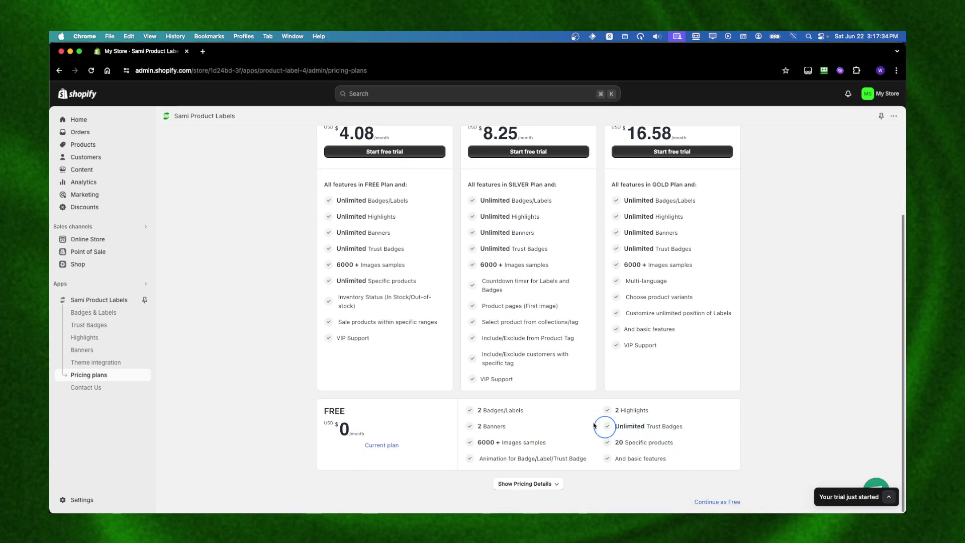
{"action": "scroll", "coordinate": [485, 263], "scroll_direction": "up", "scroll_amount": 2}
{"action": "scroll", "coordinate": [485, 262], "scroll_direction": "up", "scroll_amount": 2}
{"action": "scroll", "coordinate": [508, 285], "scroll_direction": "down", "scroll_amount": 2}
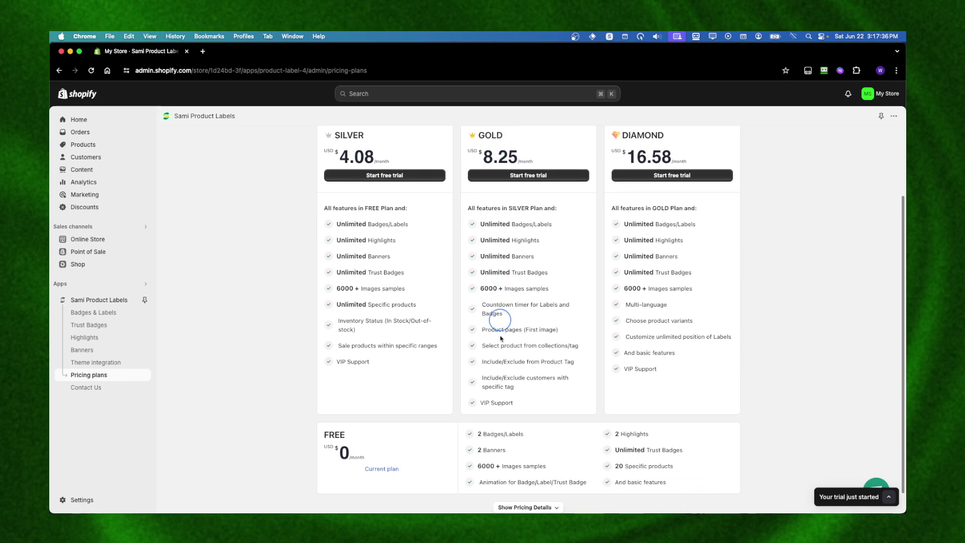
{"action": "left_click_drag", "start_coordinate": [478, 431], "coordinate": [533, 438]}
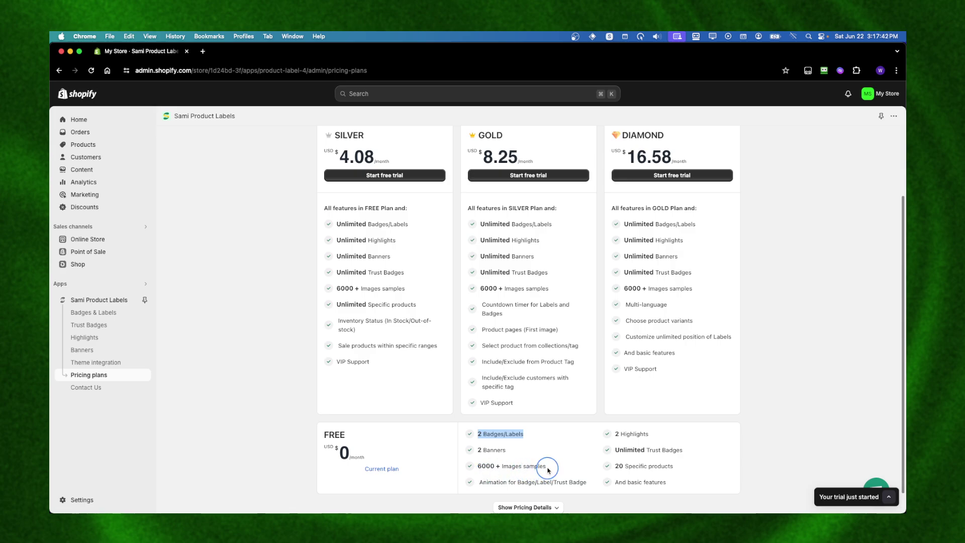
{"action": "scroll", "coordinate": [549, 469], "scroll_direction": "down", "scroll_amount": 1}
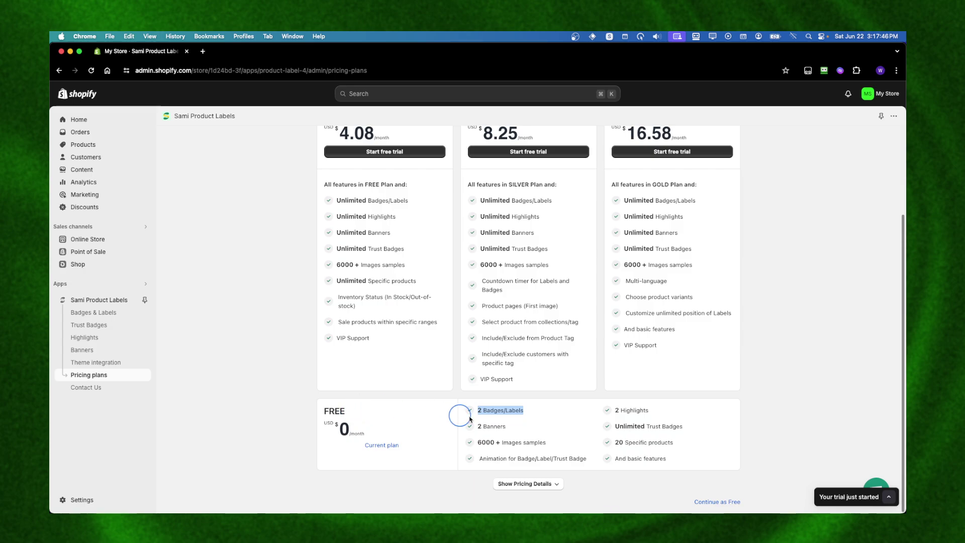
{"action": "left_click", "coordinate": [698, 502]}
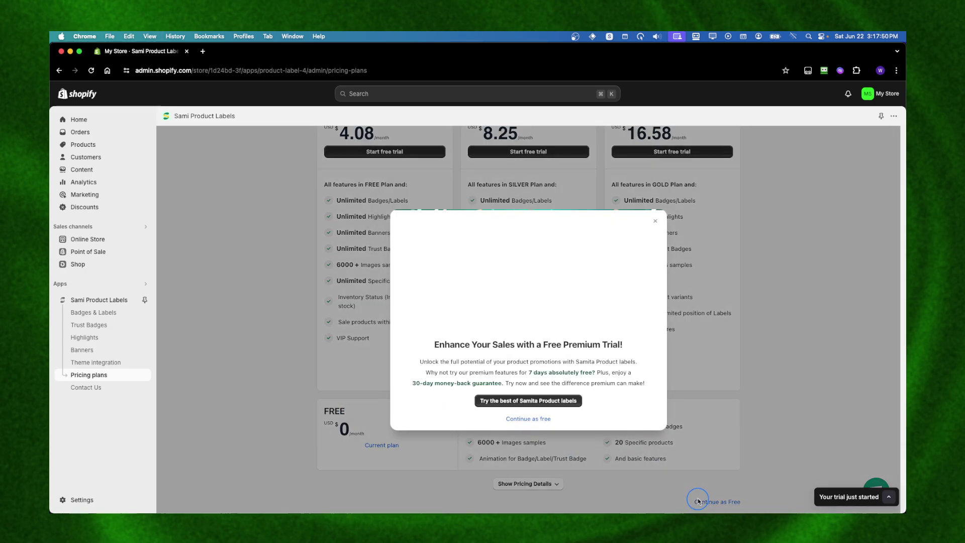
{"action": "left_click", "coordinate": [534, 424]}
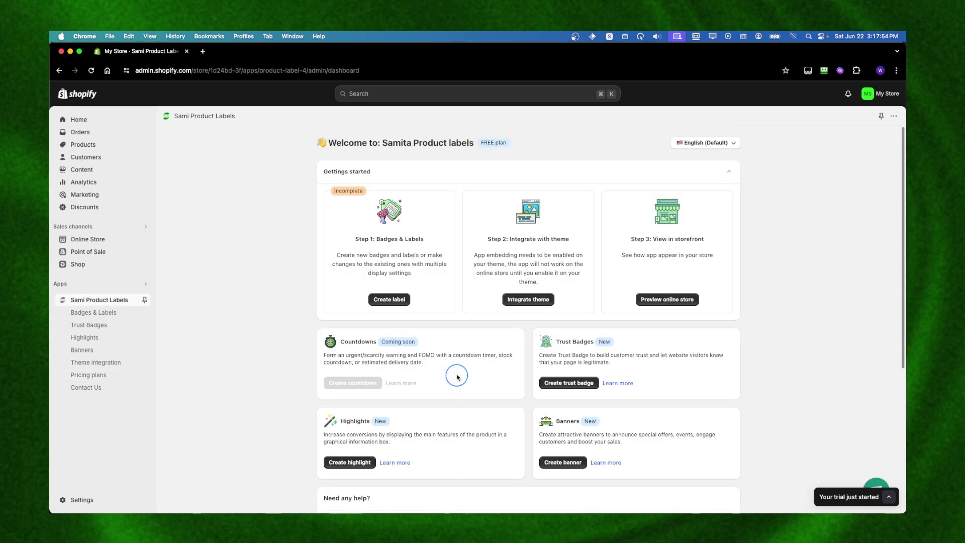
Create a new item of type Badge from the Badges & Labels list.
{"action": "left_click", "coordinate": [116, 314]}
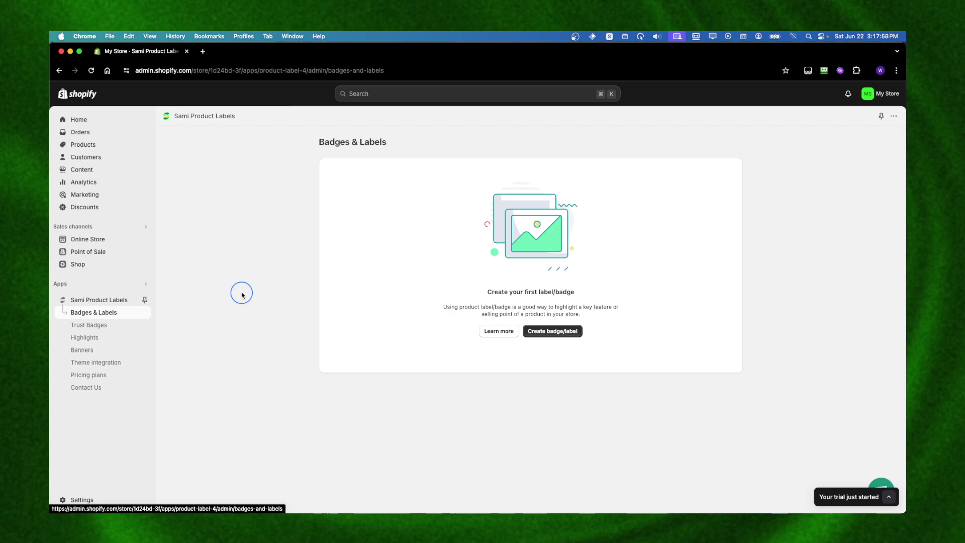
{"action": "left_click", "coordinate": [537, 332]}
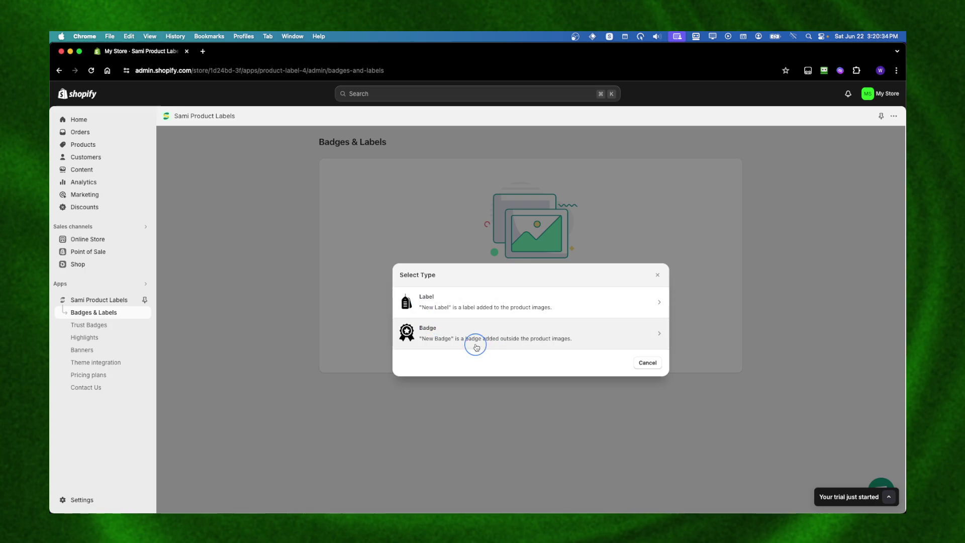
{"action": "left_click", "coordinate": [471, 344]}
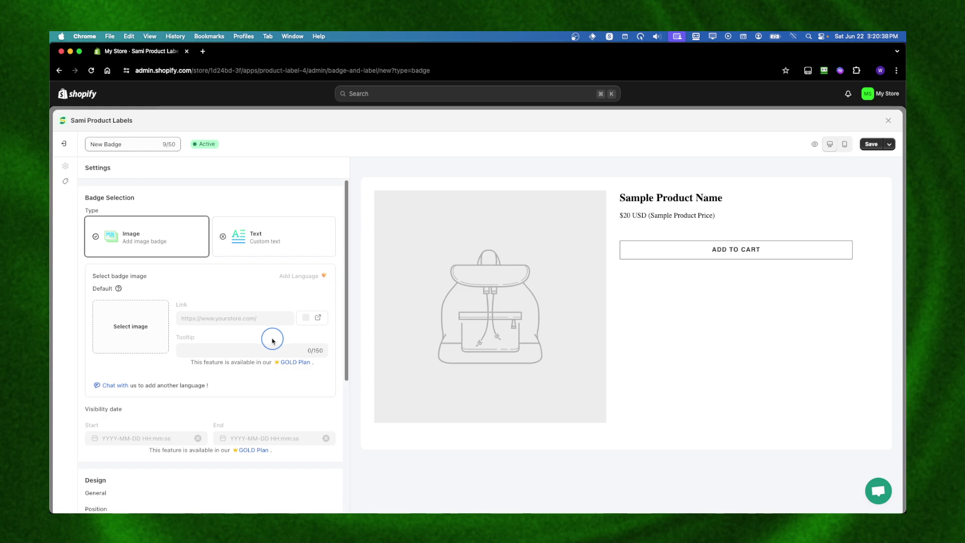
Set the new badge to the Text type with content 'BEST SELLER'.
{"action": "left_click", "coordinate": [120, 144]}
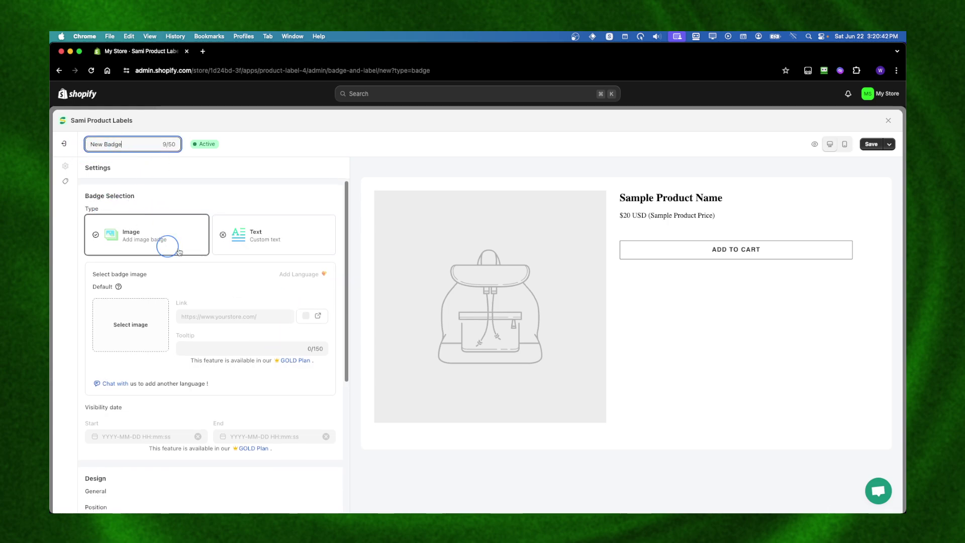
{"action": "left_click", "coordinate": [225, 248]}
{"action": "left_click", "coordinate": [151, 305]}
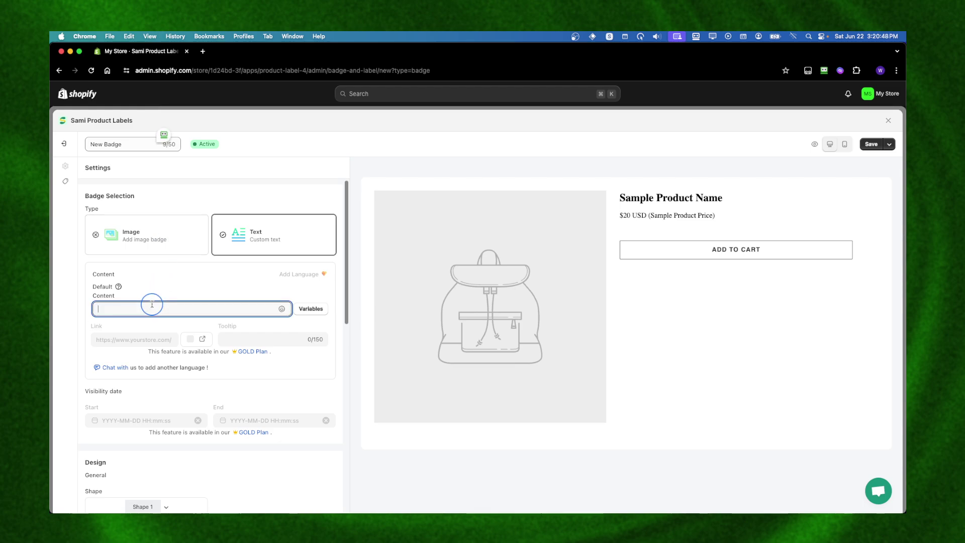
{"action": "type", "text": "best"}
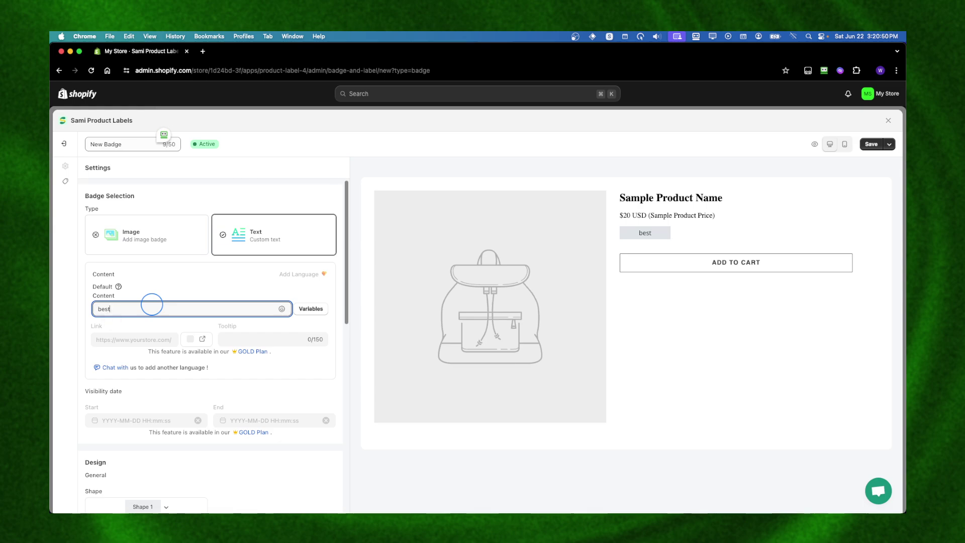
{"action": "key", "text": "BackSpace"}
{"action": "key", "text": "BackSpace"}
{"action": "key", "text": "BackSpace"}
{"action": "key", "text": "BackSpace"}
{"action": "type", "text": "BEST SELLETR"}
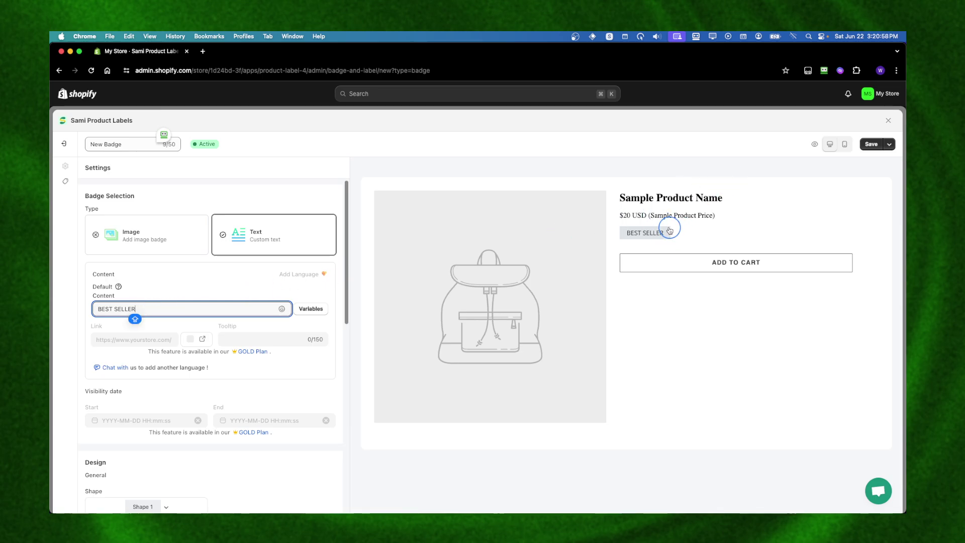
Tilt the BEST SELLER badge slightly and set its size to Large.
{"action": "scroll", "coordinate": [219, 307], "scroll_direction": "down", "scroll_amount": 6}
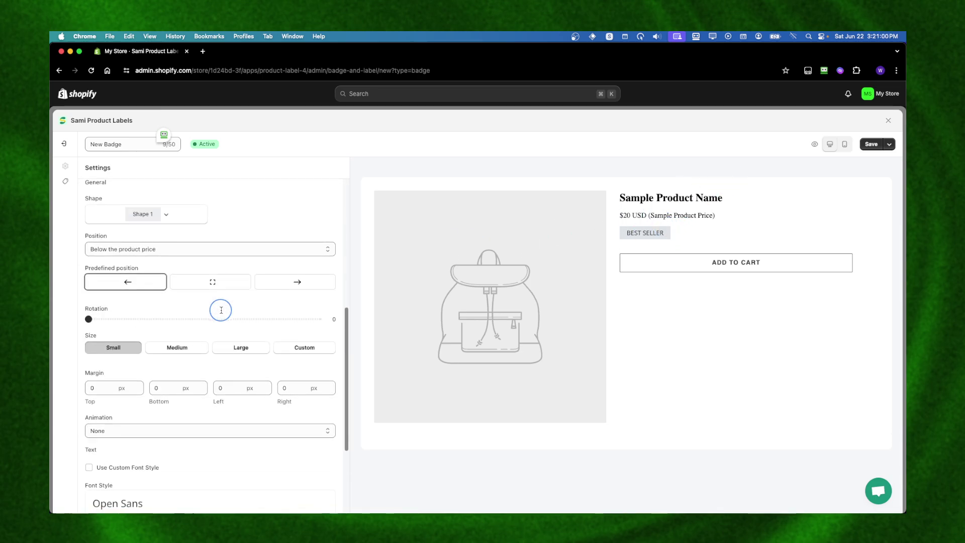
{"action": "mouse_move", "coordinate": [89, 319]}
{"action": "left_mouse_down"}
{"action": "mouse_move", "coordinate": [132, 319]}
{"action": "mouse_move", "coordinate": [93, 319]}
{"action": "left_mouse_up"}
{"action": "left_click", "coordinate": [173, 346]}
{"action": "left_click", "coordinate": [327, 346]}
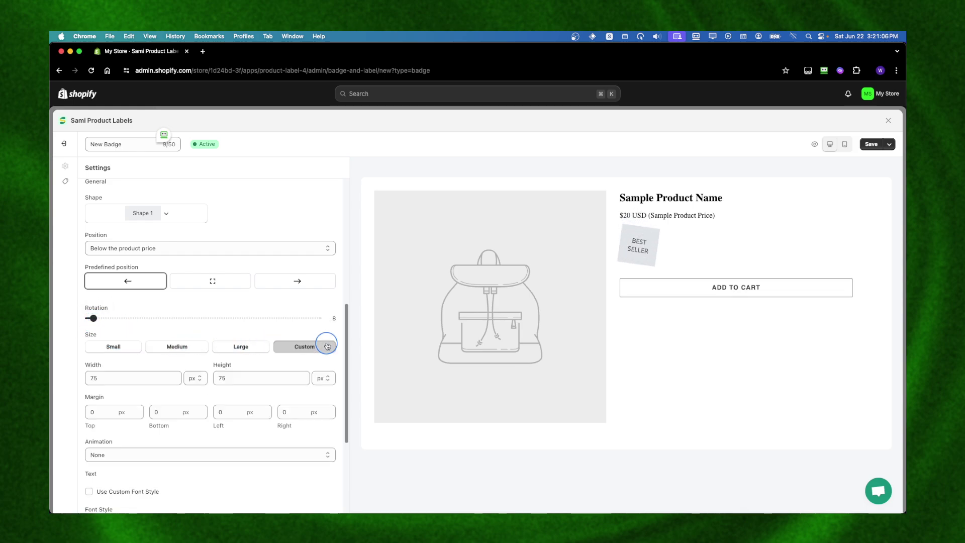
{"action": "left_click", "coordinate": [251, 347]}
{"action": "scroll", "coordinate": [248, 320], "scroll_direction": "down", "scroll_amount": 4}
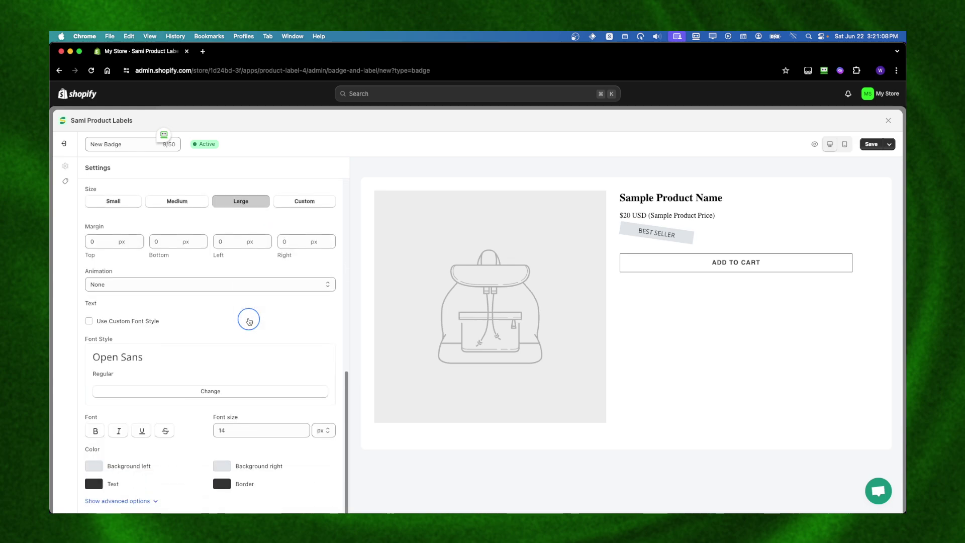
{"action": "scroll", "coordinate": [236, 317], "scroll_direction": "up", "scroll_amount": 1}
{"action": "scroll", "coordinate": [227, 315], "scroll_direction": "down", "scroll_amount": 1}
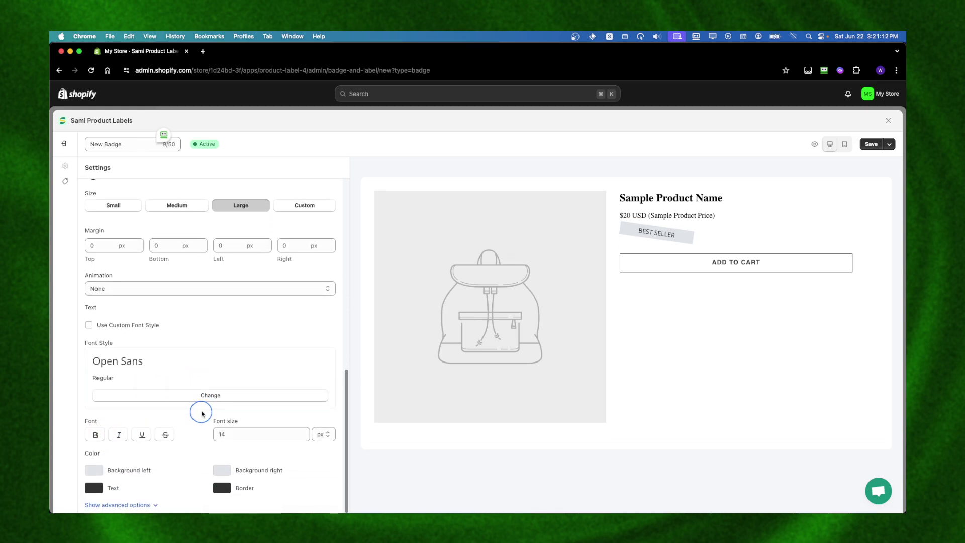
{"action": "scroll", "coordinate": [201, 388], "scroll_direction": "up", "scroll_amount": 5}
{"action": "scroll", "coordinate": [201, 410], "scroll_direction": "up", "scroll_amount": 1}
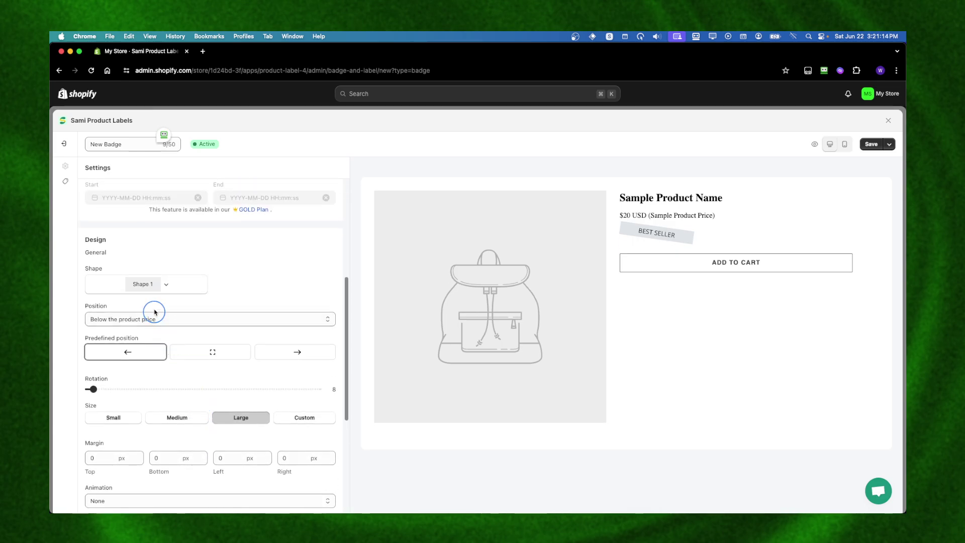
Change the badge shape to Shape8, a circle.
{"action": "left_click", "coordinate": [166, 286]}
{"action": "scroll", "coordinate": [150, 432], "scroll_direction": "down", "scroll_amount": 1}
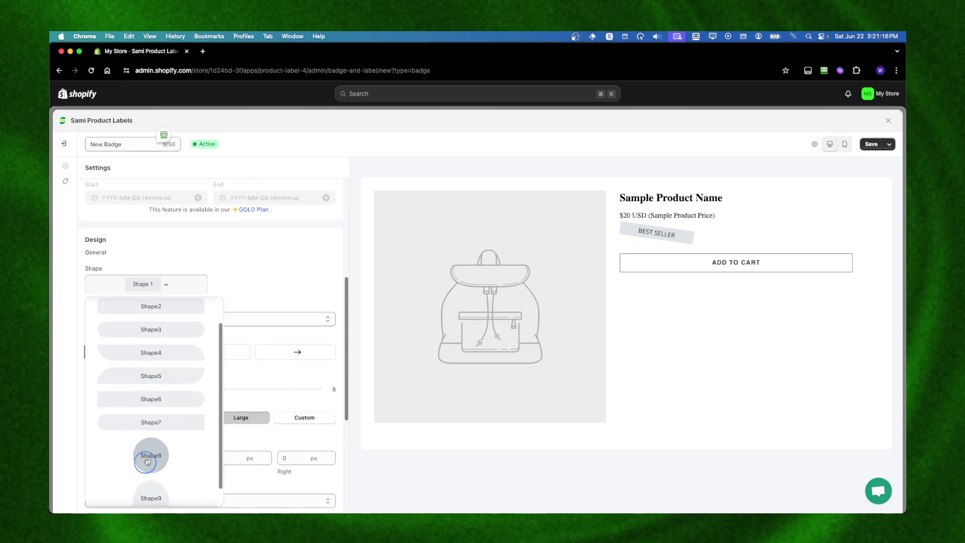
{"action": "left_click", "coordinate": [150, 456]}
{"action": "scroll", "coordinate": [207, 395], "scroll_direction": "down", "scroll_amount": 5}
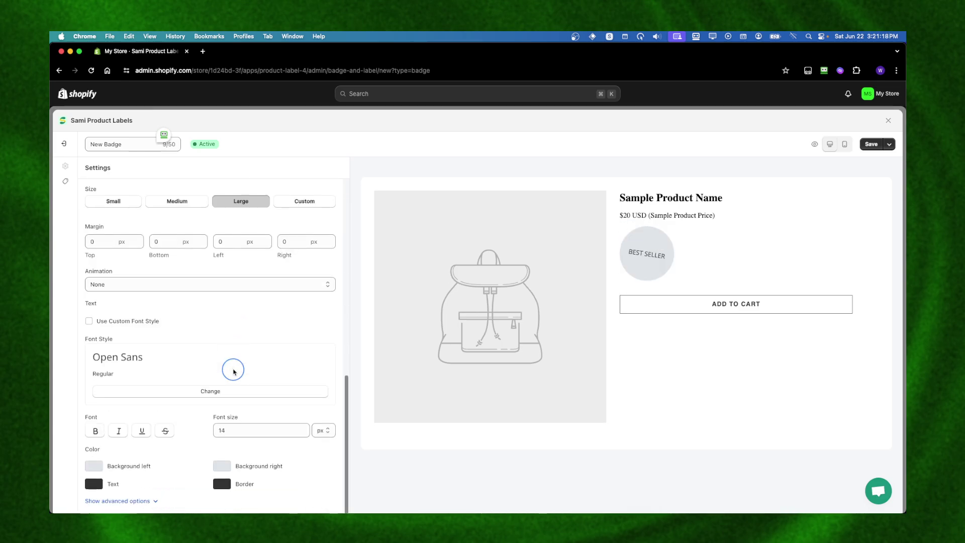
{"action": "scroll", "coordinate": [233, 371], "scroll_direction": "up", "scroll_amount": 10}
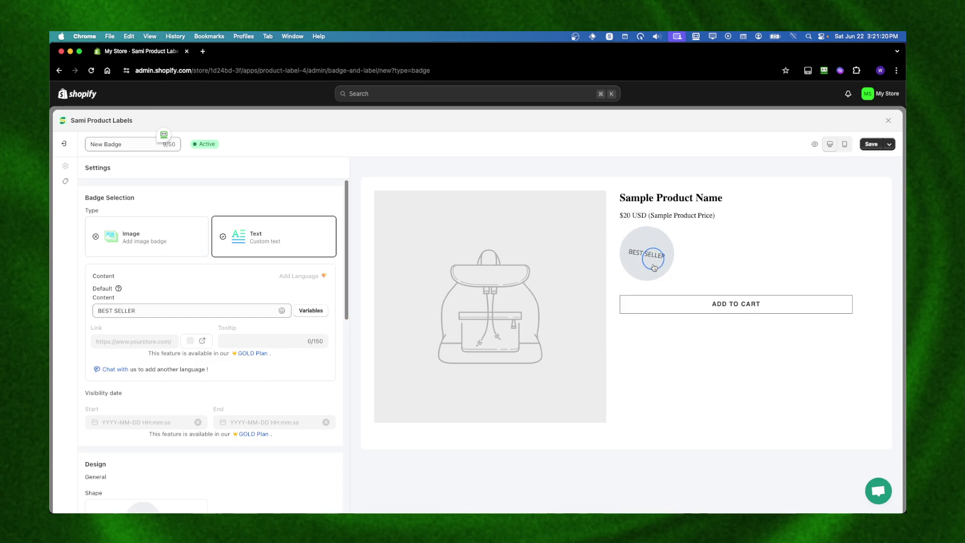
Save the BEST SELLER badge and open Integrate theme from the Sami Product Labels dashboard.
{"action": "left_click", "coordinate": [871, 149]}
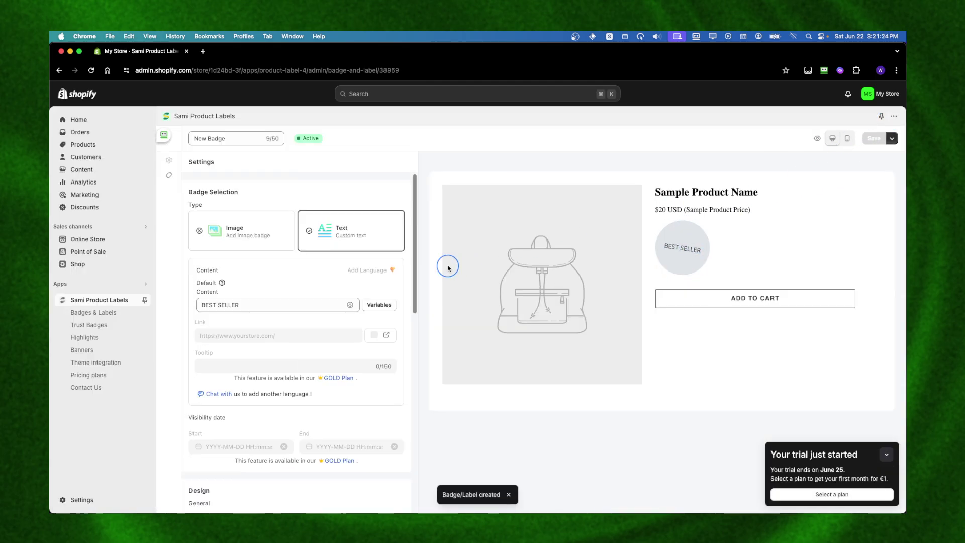
{"action": "left_click", "coordinate": [134, 314]}
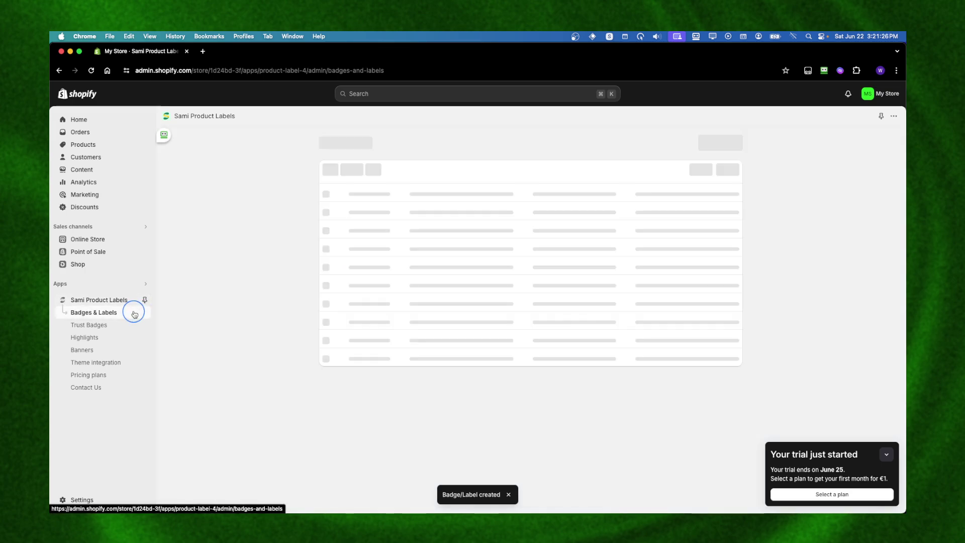
{"action": "left_click", "coordinate": [125, 302]}
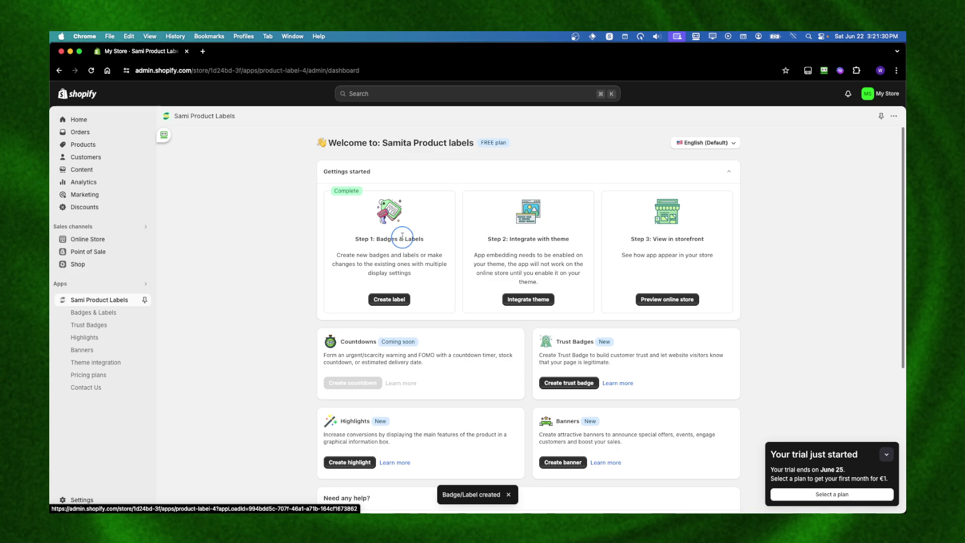
{"action": "left_click_drag", "start_coordinate": [333, 255], "coordinate": [423, 255]}
{"action": "left_click", "coordinate": [427, 257]}
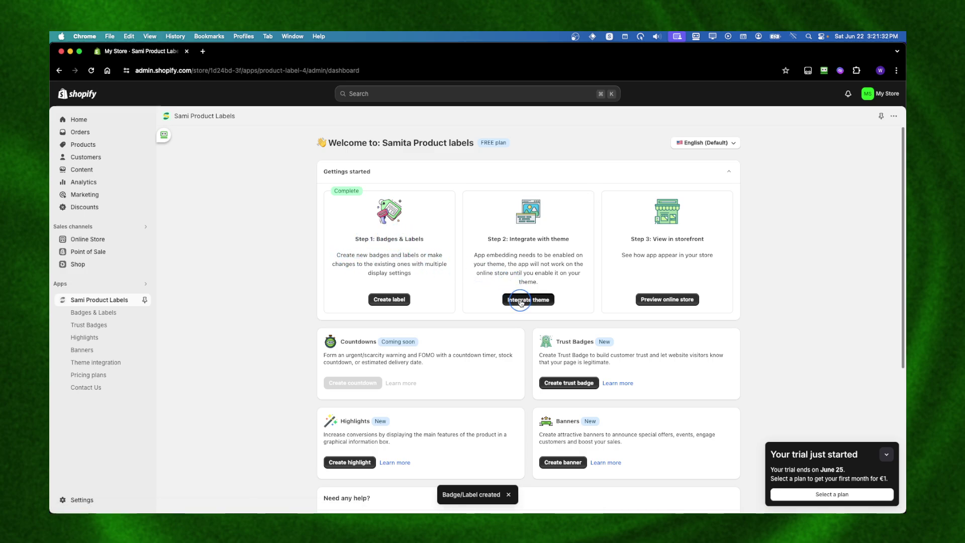
{"action": "left_click", "coordinate": [520, 301]}
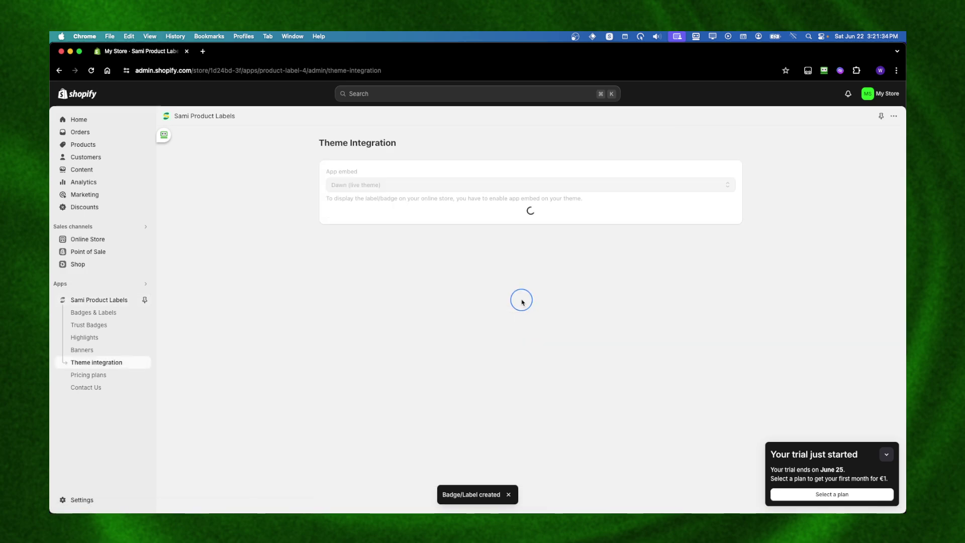
Switch on the Sami Product Labels app embed in the Dawn theme editor and save the theme.
{"action": "left_click", "coordinate": [338, 185]}
{"action": "left_click", "coordinate": [338, 185]}
{"action": "left_click", "coordinate": [351, 217]}
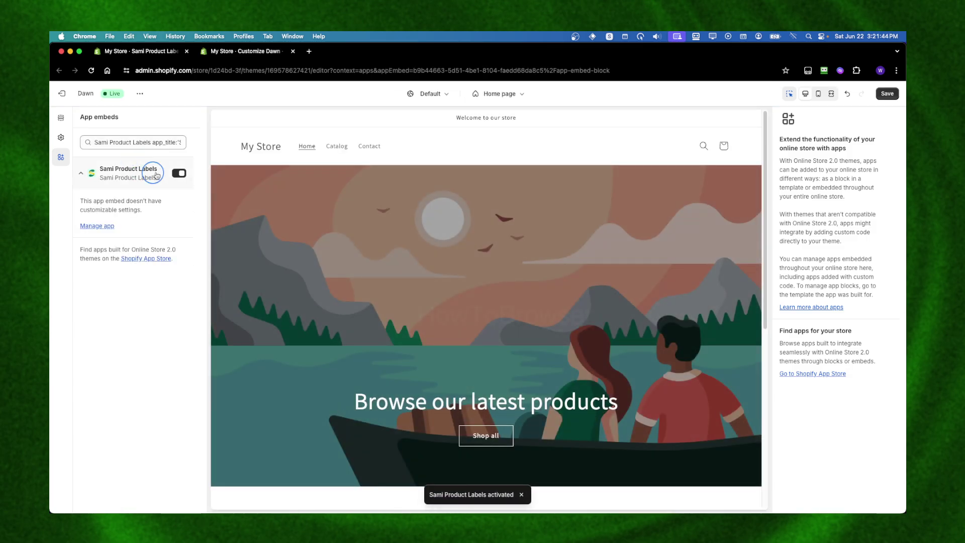
{"action": "left_click", "coordinate": [179, 175]}
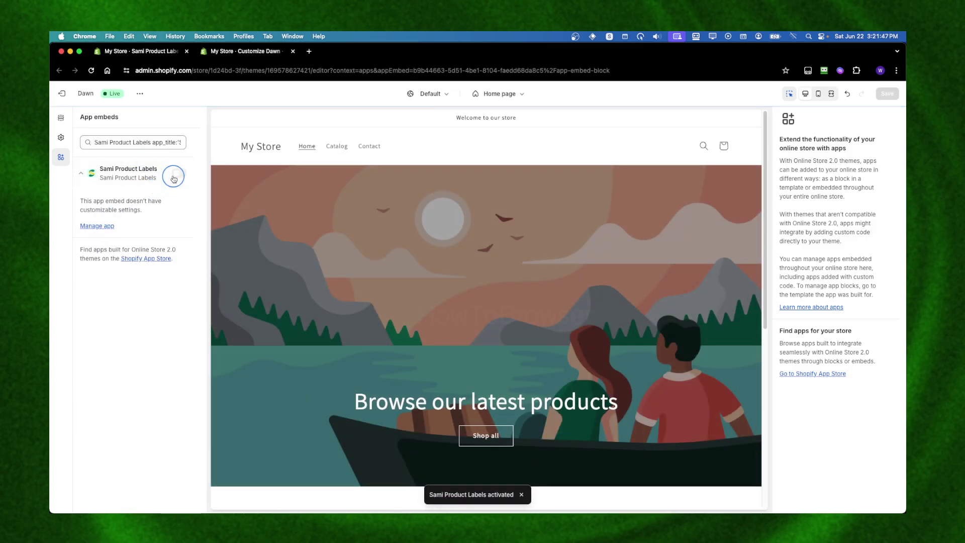
{"action": "left_click", "coordinate": [179, 174]}
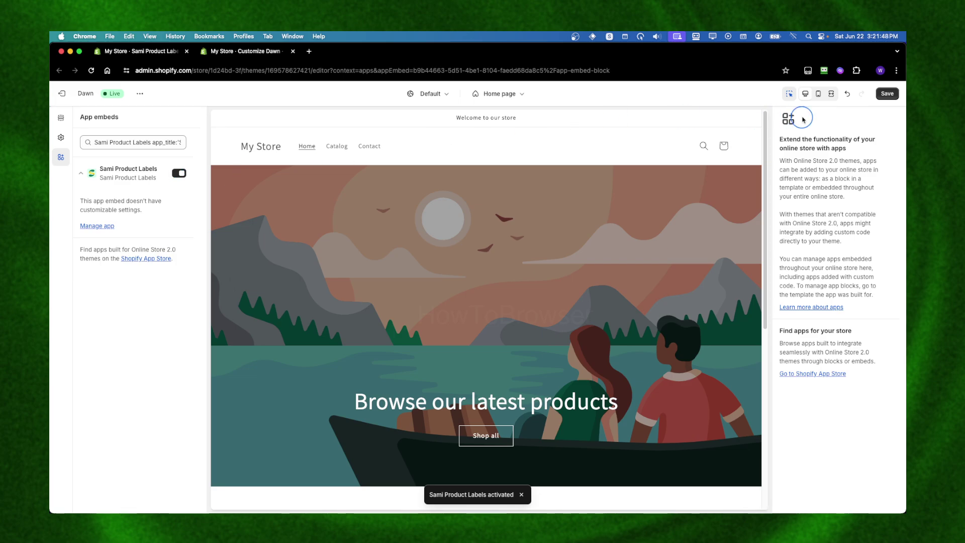
{"action": "left_click", "coordinate": [881, 94]}
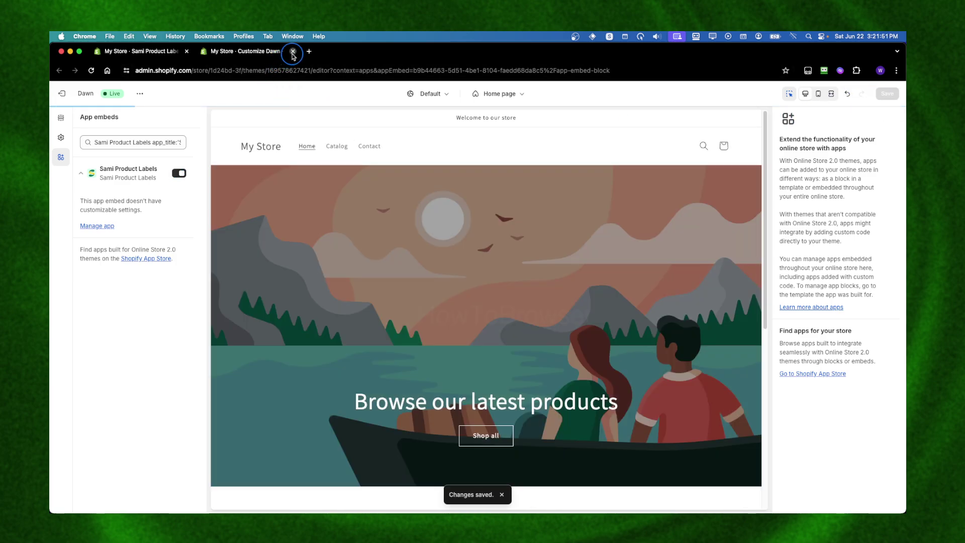
{"action": "left_click", "coordinate": [293, 52]}
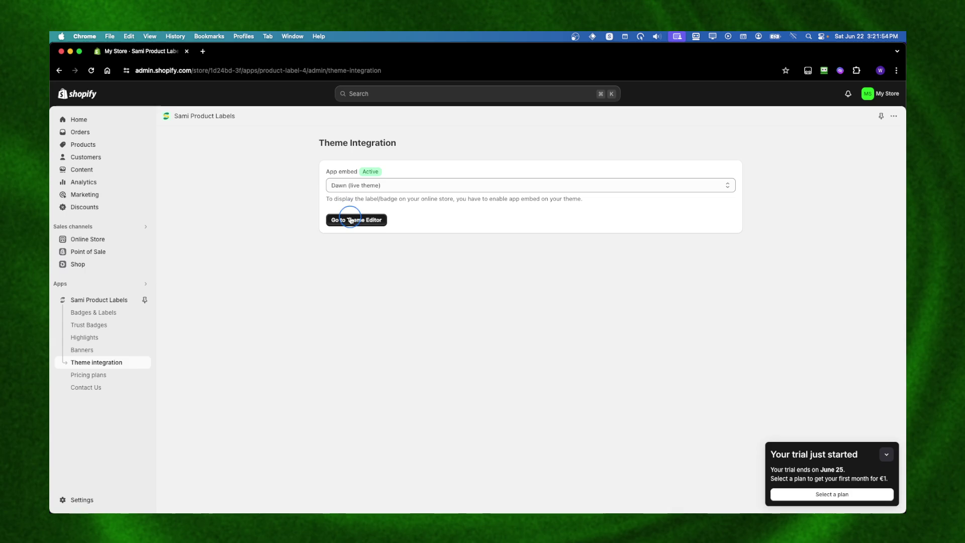
Preview the online store's Featured products from the app dashboard, then go to the admin Products page.
{"action": "left_click", "coordinate": [98, 300]}
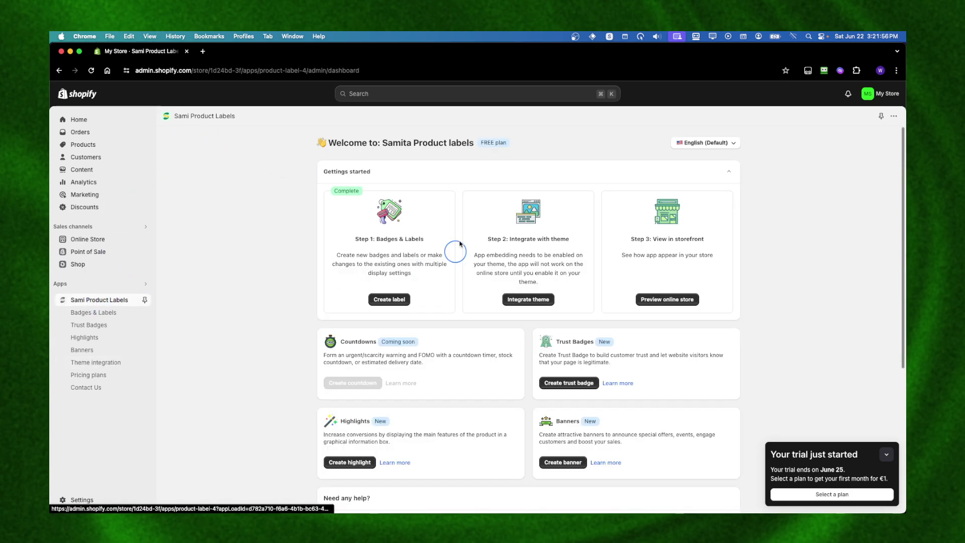
{"action": "left_click", "coordinate": [666, 298]}
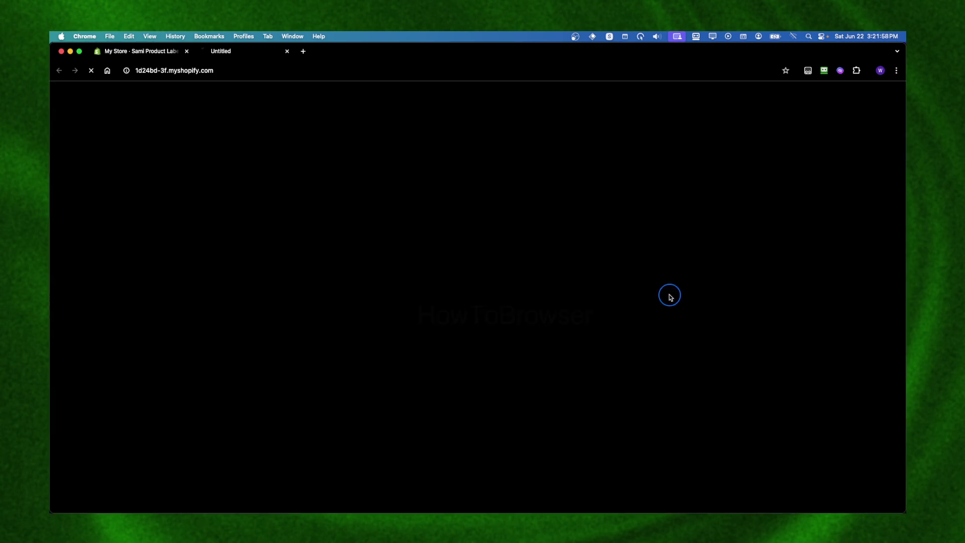
{"action": "scroll", "coordinate": [351, 174], "scroll_direction": "down", "scroll_amount": 3}
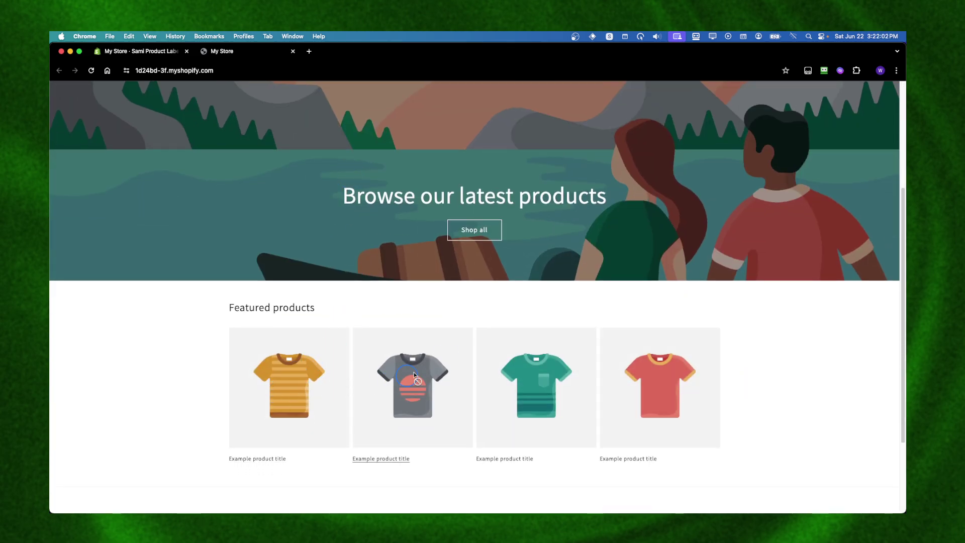
{"action": "scroll", "coordinate": [432, 402], "scroll_direction": "down", "scroll_amount": 3}
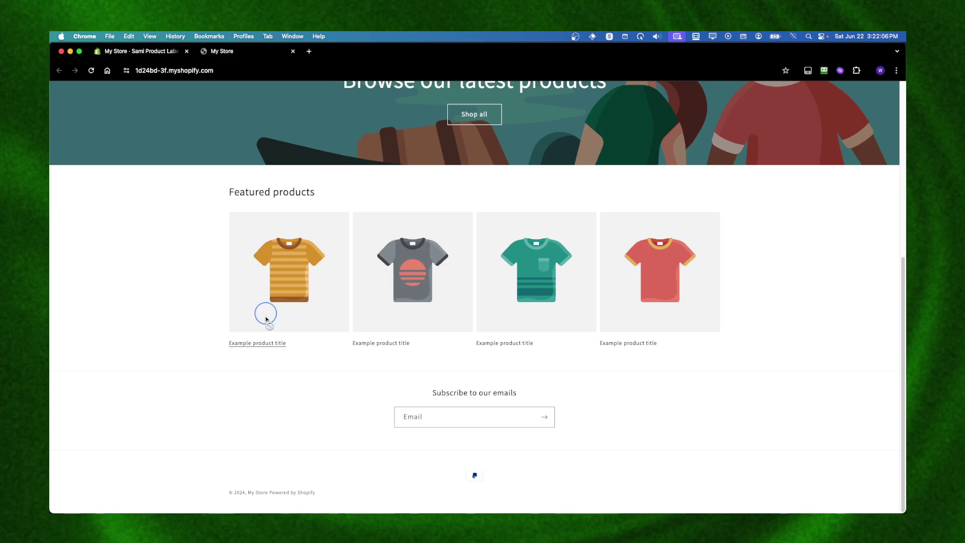
{"action": "scroll", "coordinate": [262, 201], "scroll_direction": "up", "scroll_amount": 10}
{"action": "left_click", "coordinate": [293, 51]}
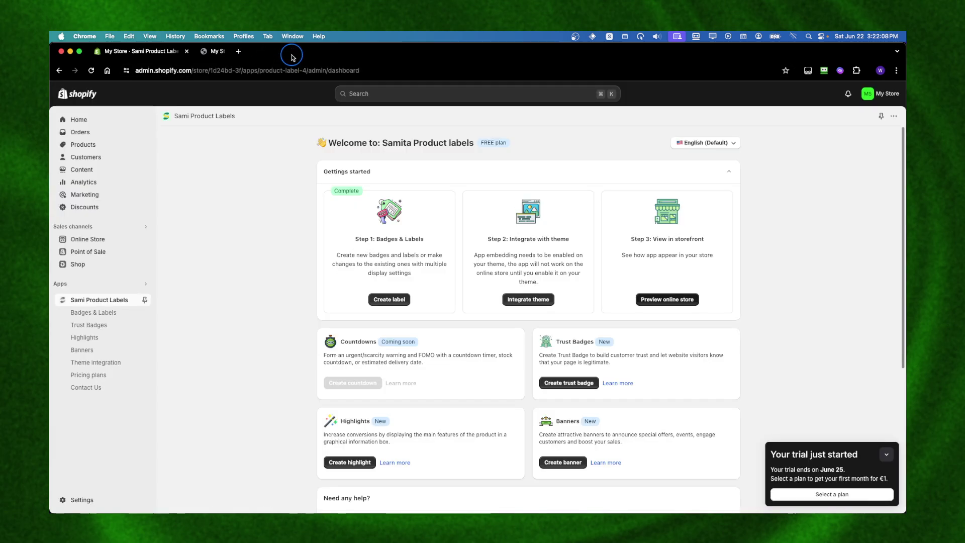
{"action": "left_click", "coordinate": [83, 144]}
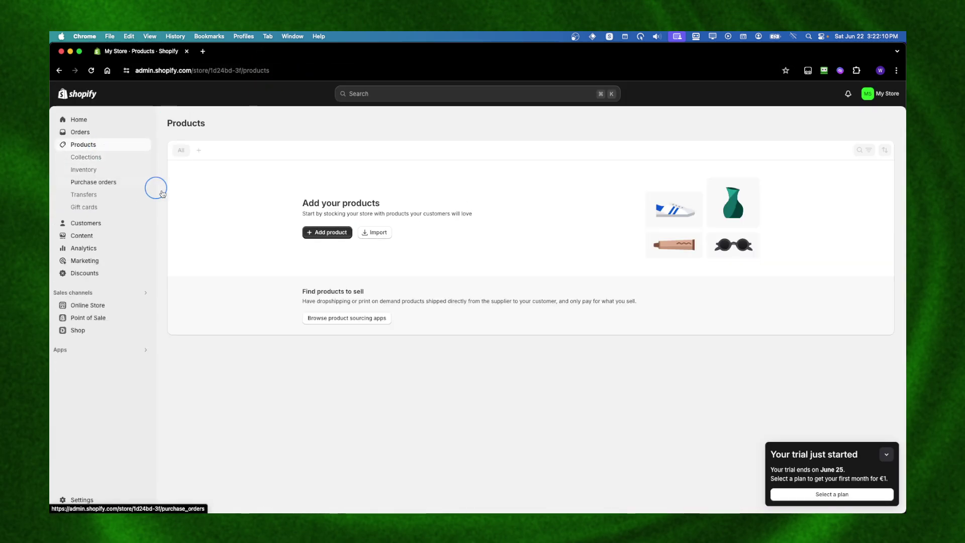
Add a new product with the title 'TEST PRODUCT' and save it.
{"action": "left_click", "coordinate": [327, 232]}
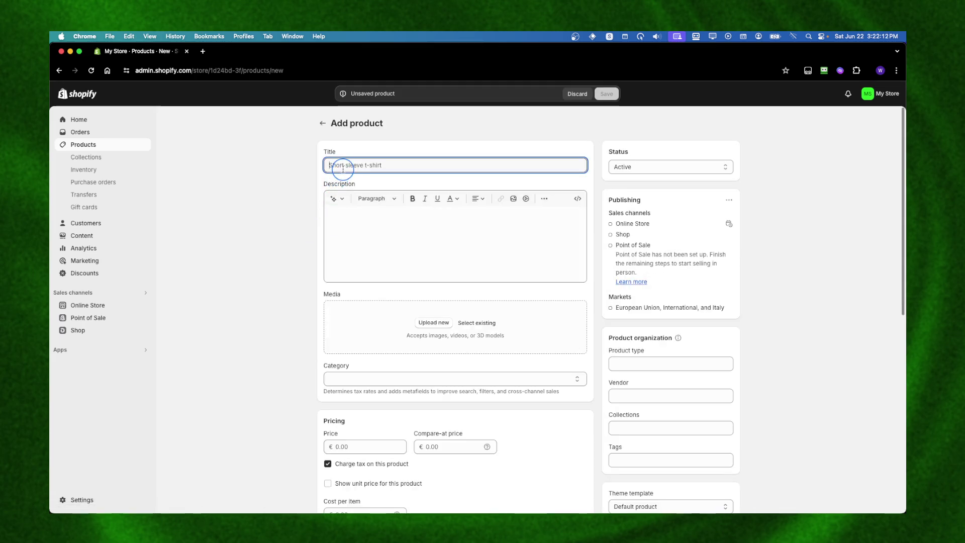
{"action": "type", "text": "TEST PRODUCT"}
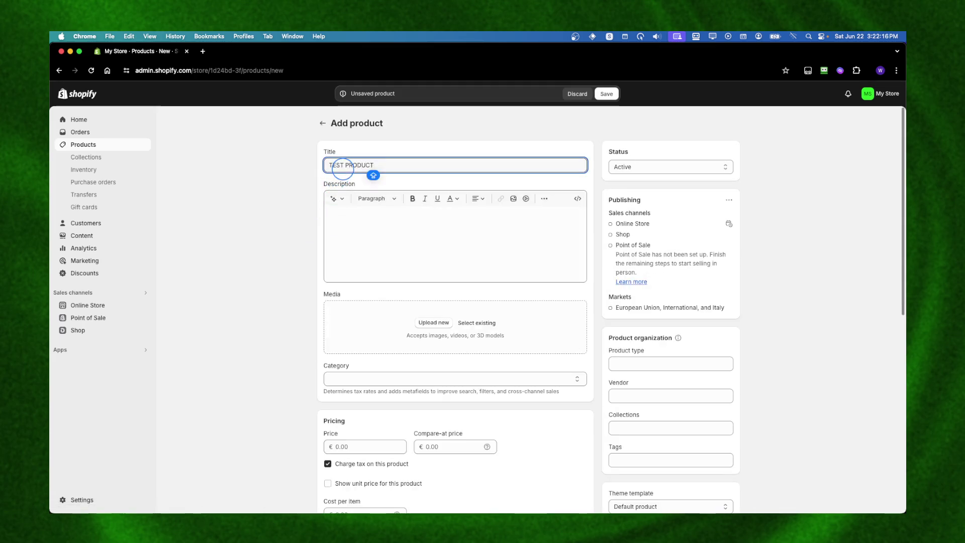
{"action": "left_click", "coordinate": [369, 209]}
{"action": "left_click", "coordinate": [612, 97]}
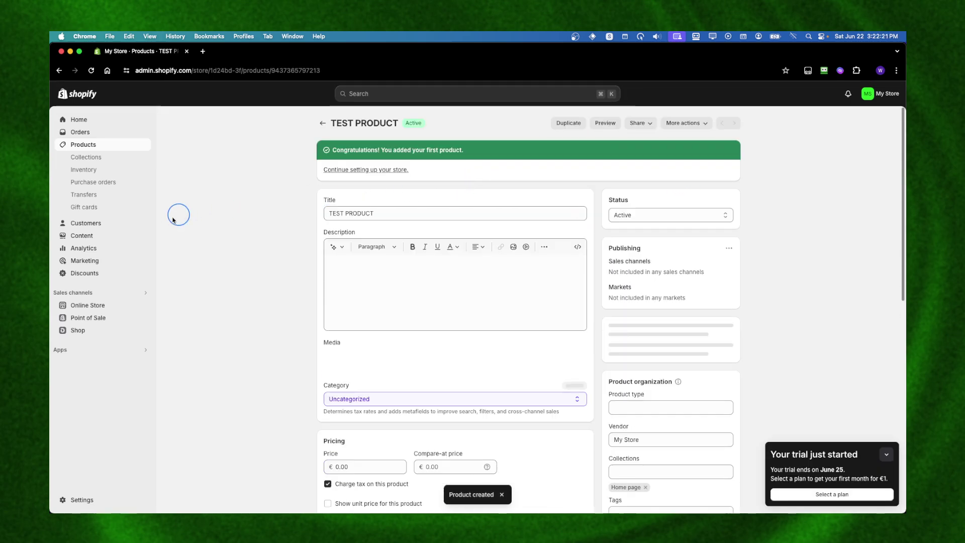
Open Sami Product Labels from the apps search and preview the online store.
{"action": "left_click", "coordinate": [82, 349]}
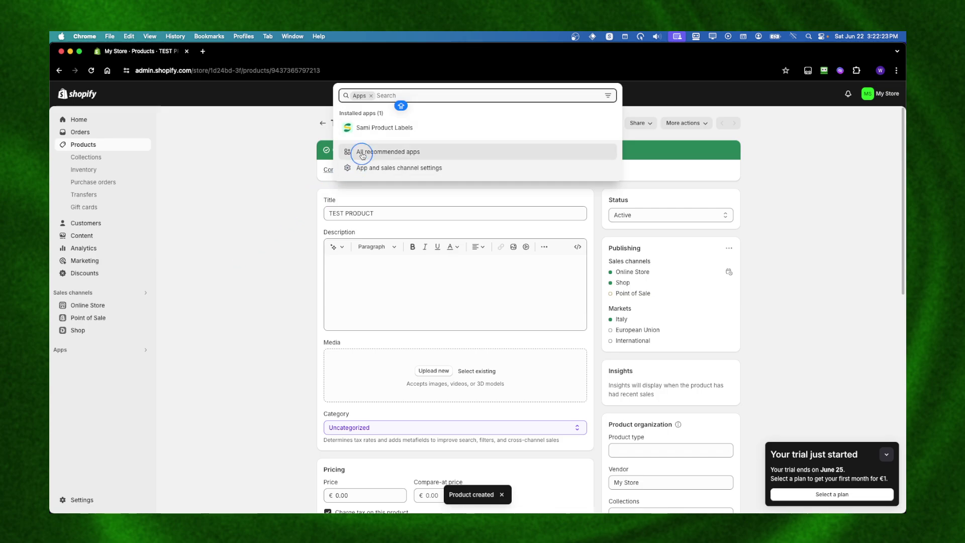
{"action": "left_click", "coordinate": [363, 130]}
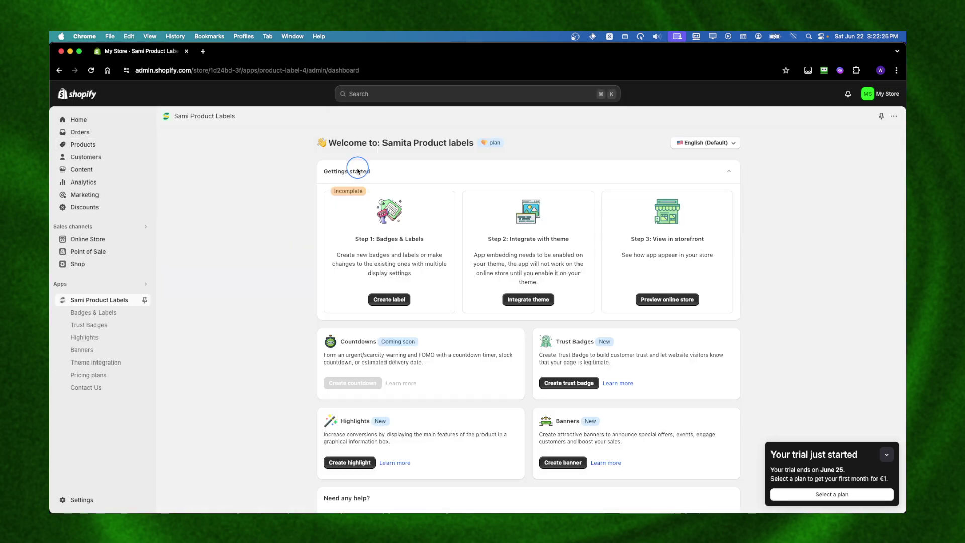
{"action": "left_click", "coordinate": [644, 300]}
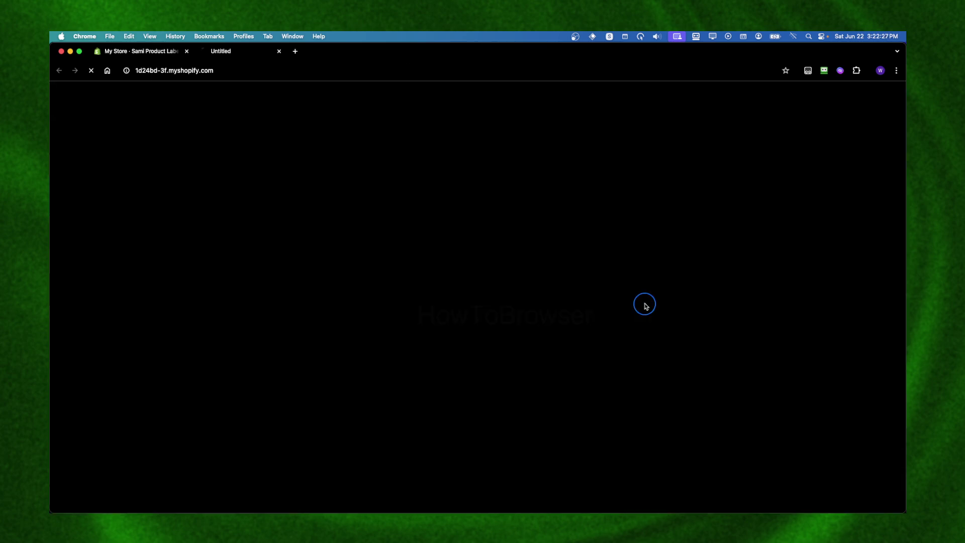
Open TEST PRODUCT from Featured products and check the BEST SELLER badge beside its price.
{"action": "scroll", "coordinate": [338, 198], "scroll_direction": "down", "scroll_amount": 5}
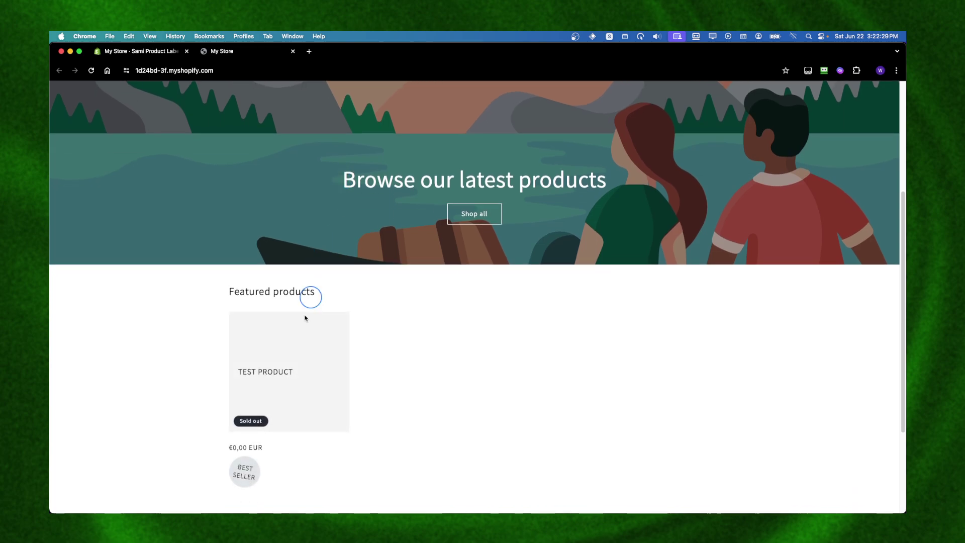
{"action": "left_click", "coordinate": [280, 357]}
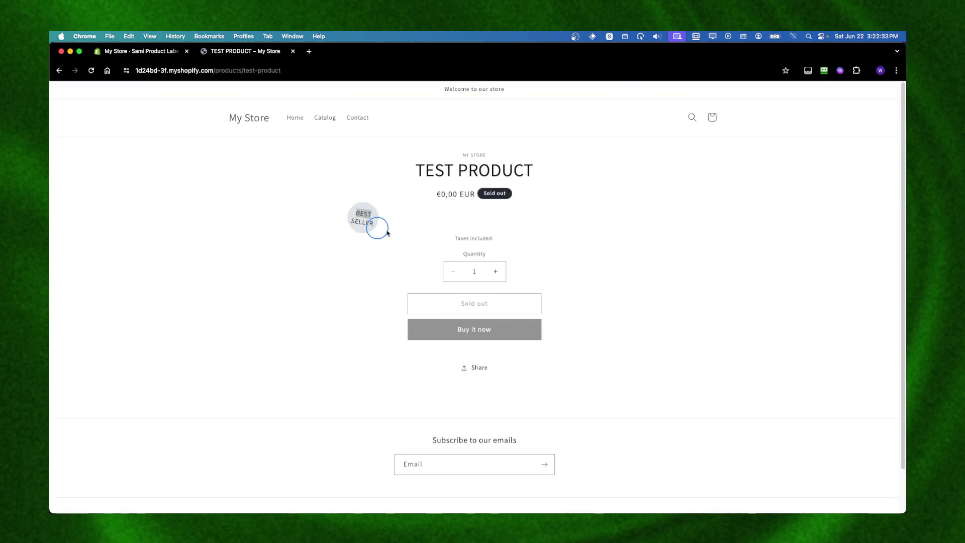
{"action": "left_click_drag", "start_coordinate": [371, 221], "coordinate": [319, 201]}
{"action": "left_click", "coordinate": [318, 202]}
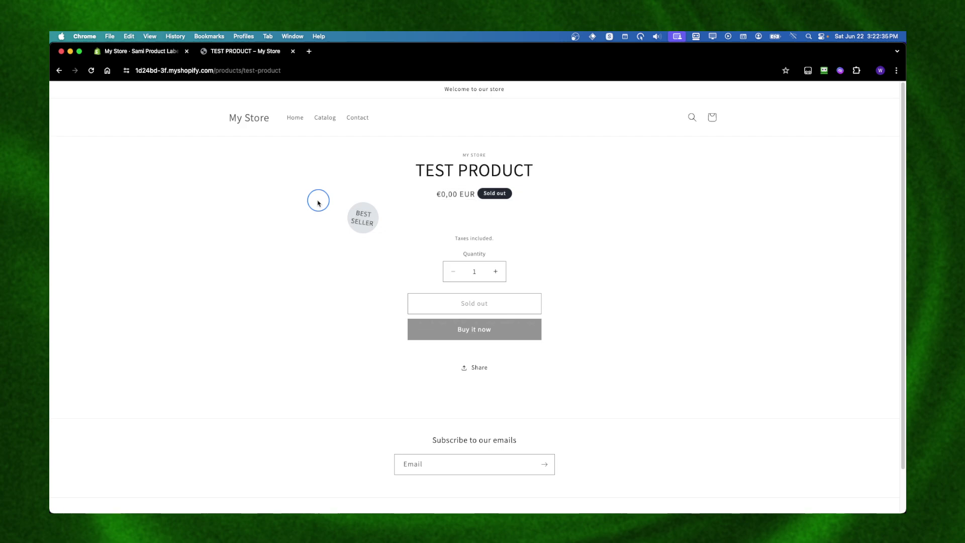